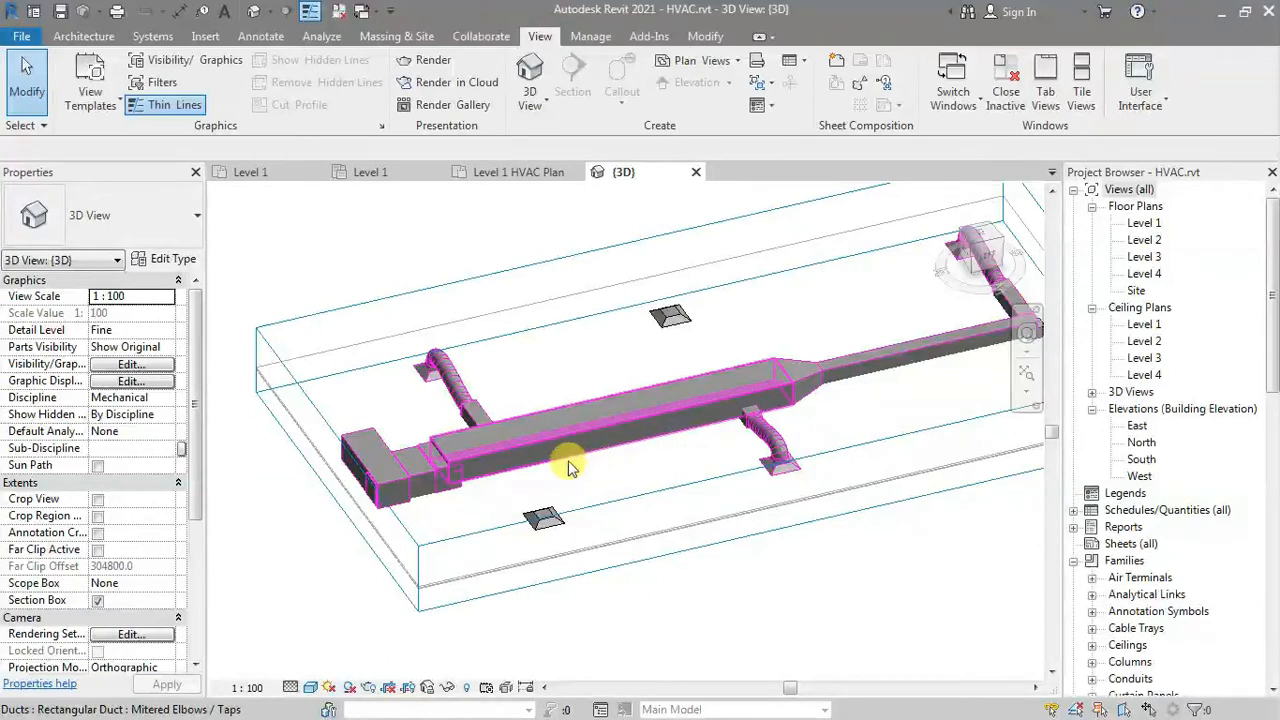
# Step: Check the elevation settings of the main rectangular return duct in the 3D view
pyautogui.click(495, 456)
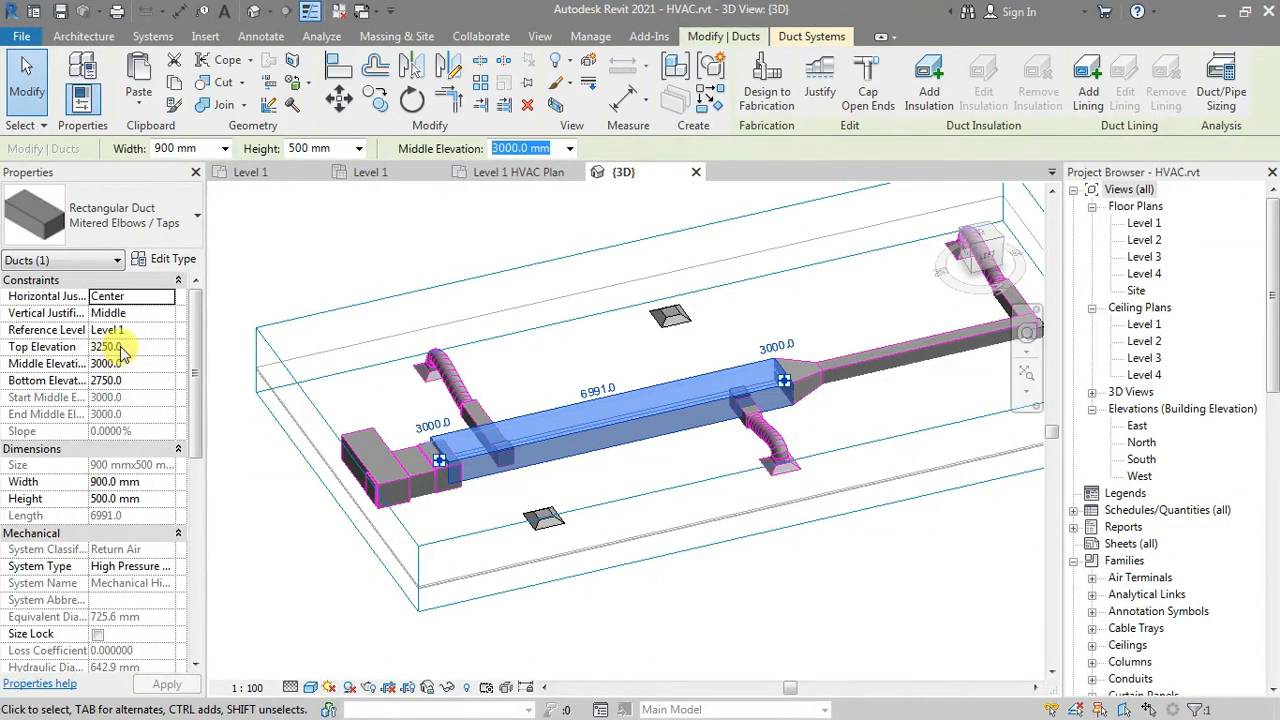
pyautogui.click(917, 551)
pyautogui.moveTo(923, 554); pyautogui.dragTo(860, 571, button='middle')
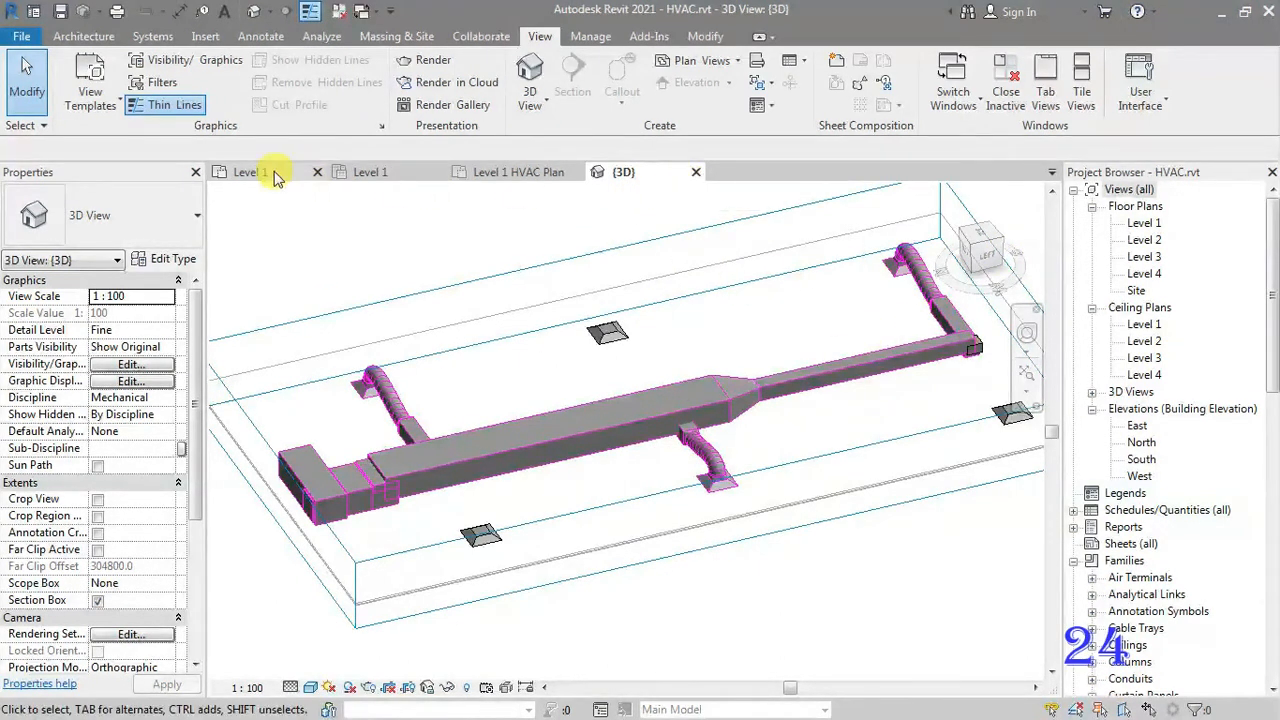
# Step: In the Level 1 reflected ceiling plan, draw a short 450 x 475 mm supply duct outward from the heat pump's outlet
pyautogui.click(358, 174)
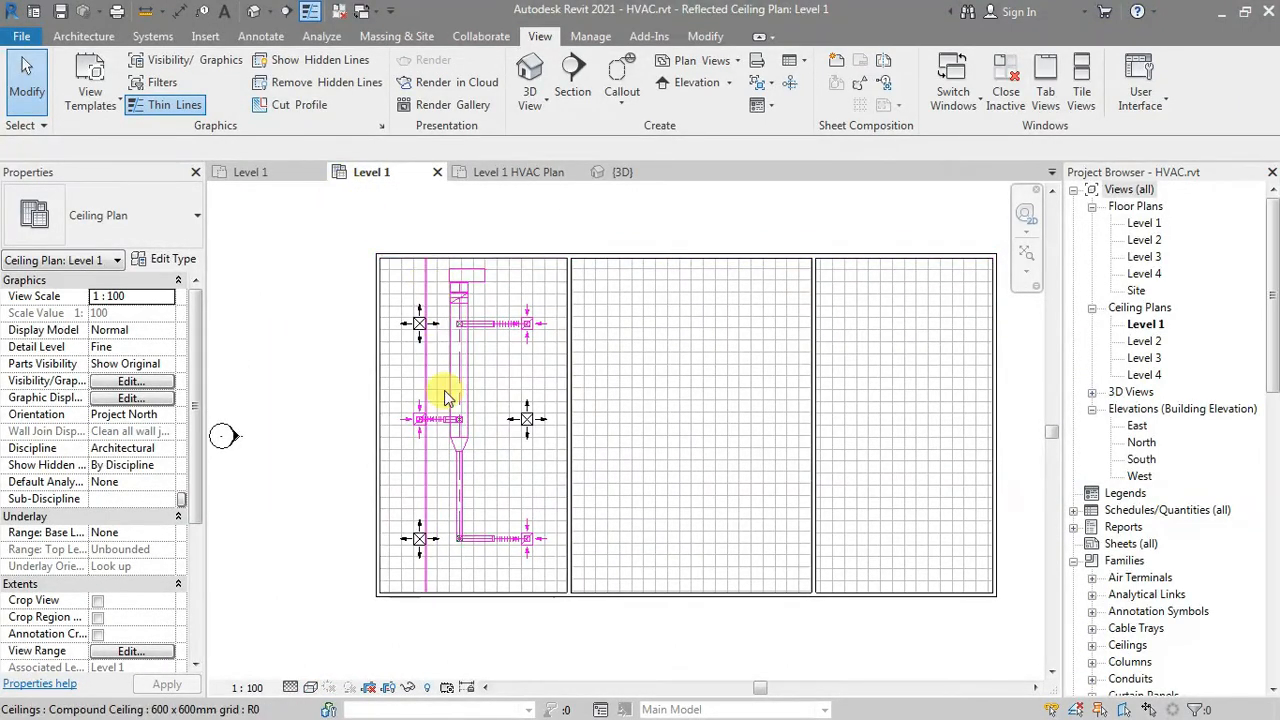
pyautogui.scroll(3, 482, 400)
pyautogui.moveTo(496, 210); pyautogui.dragTo(566, 376, button='middle')
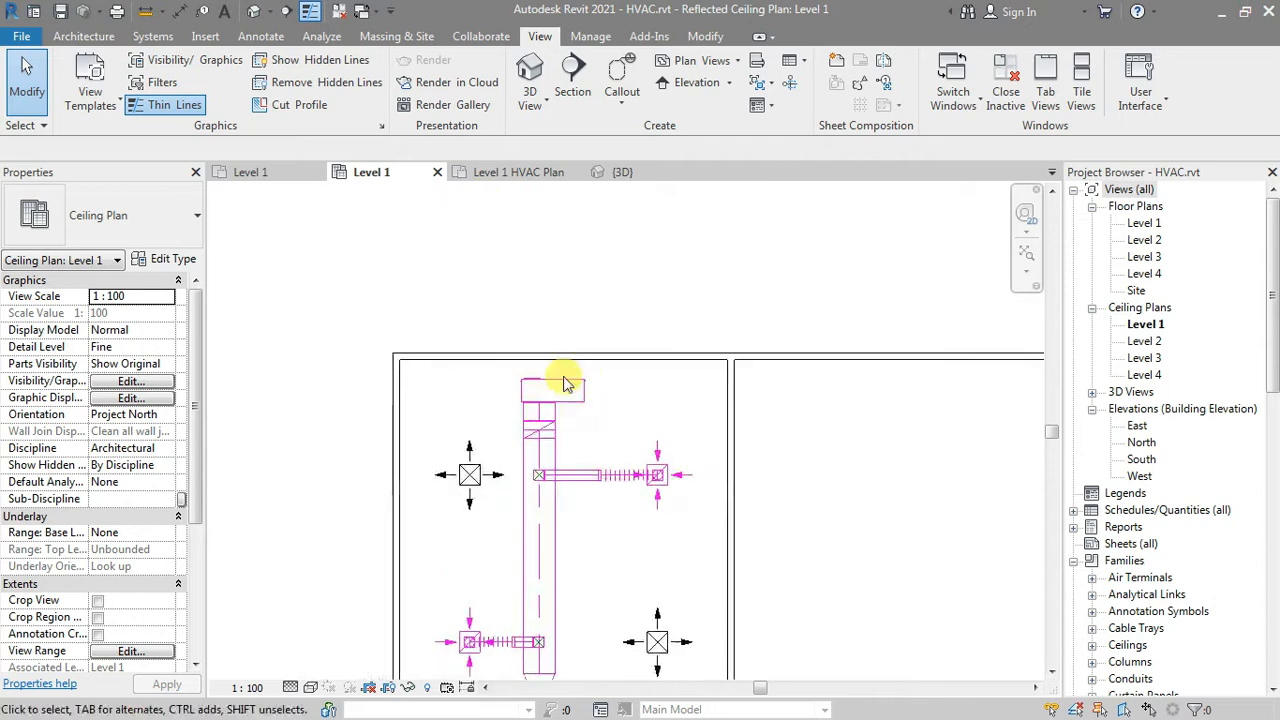
pyautogui.scroll(2, 575, 405)
pyautogui.scroll(2, 573, 385)
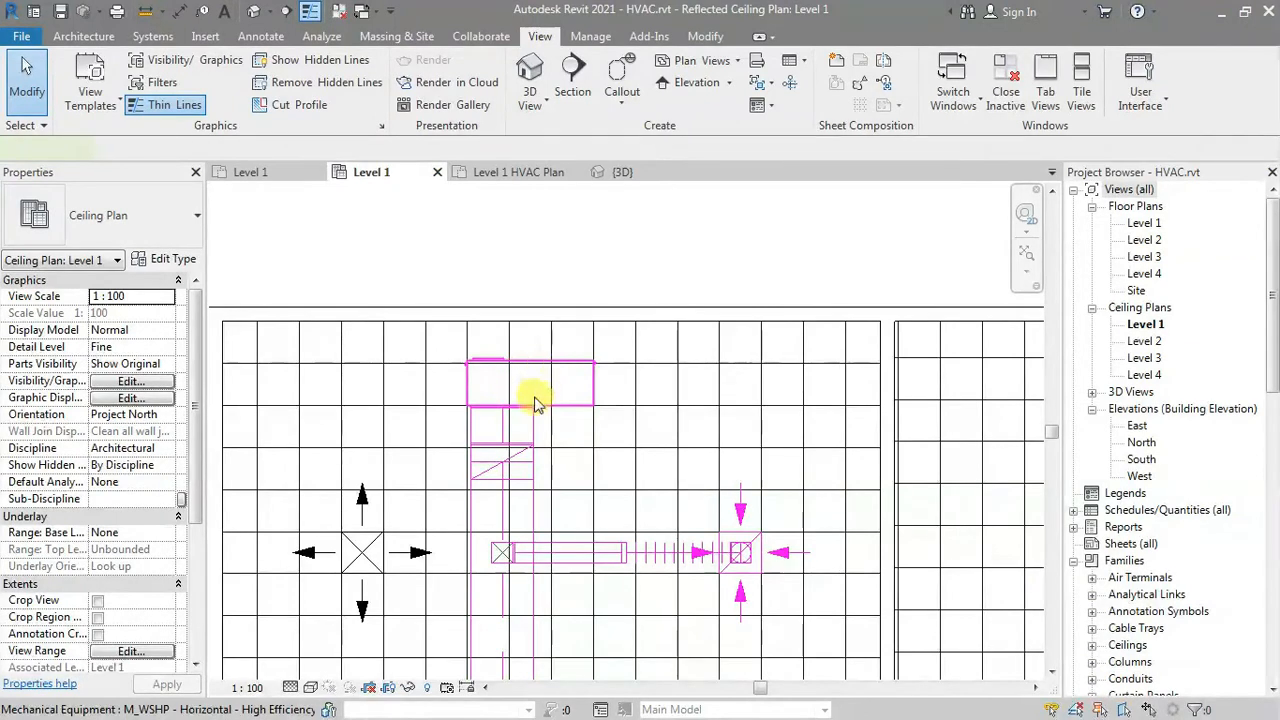
pyautogui.click(514, 385)
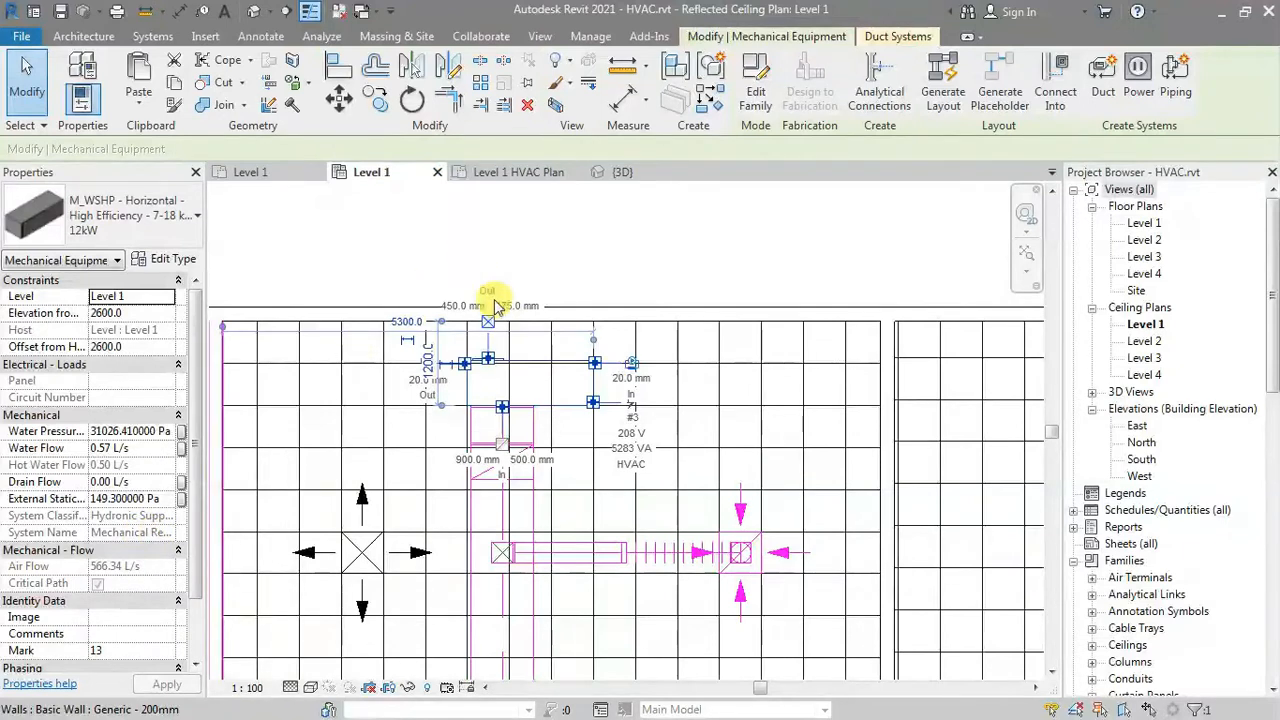
pyautogui.scroll(1, 527, 291)
pyautogui.moveTo(575, 242); pyautogui.dragTo(550, 296, button='middle')
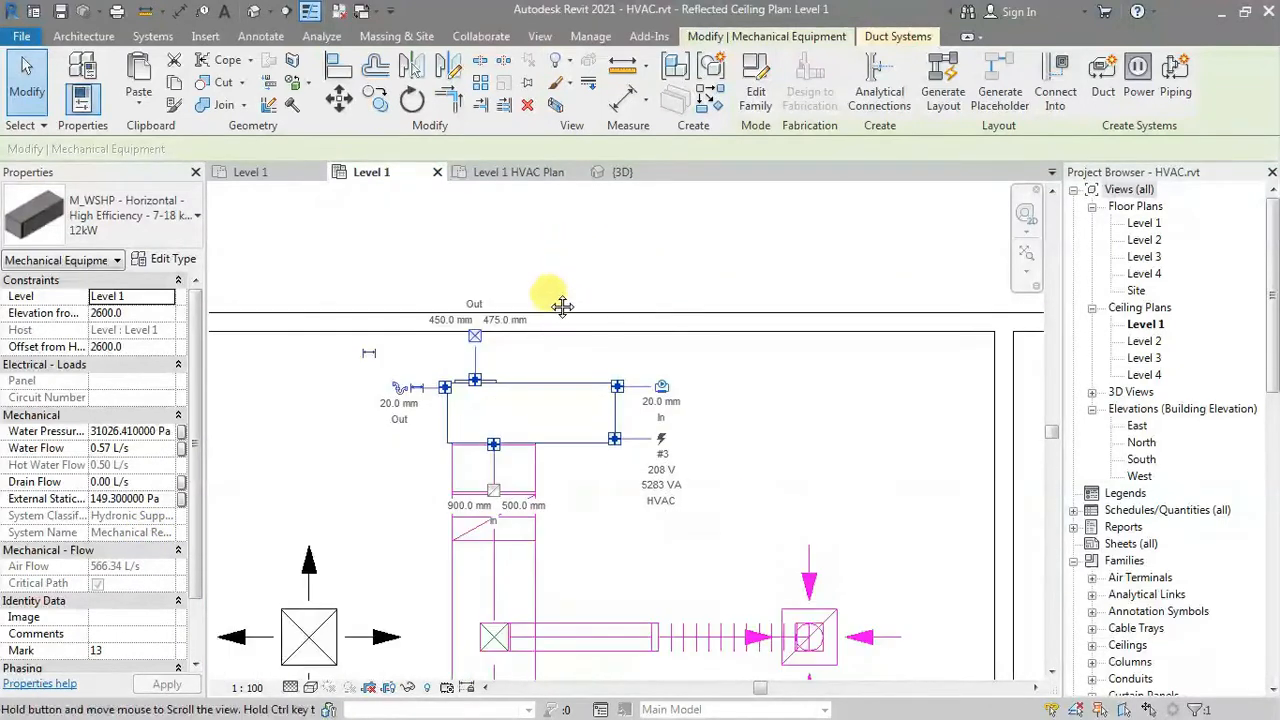
pyautogui.scroll(1, 476, 345)
pyautogui.click(470, 357)
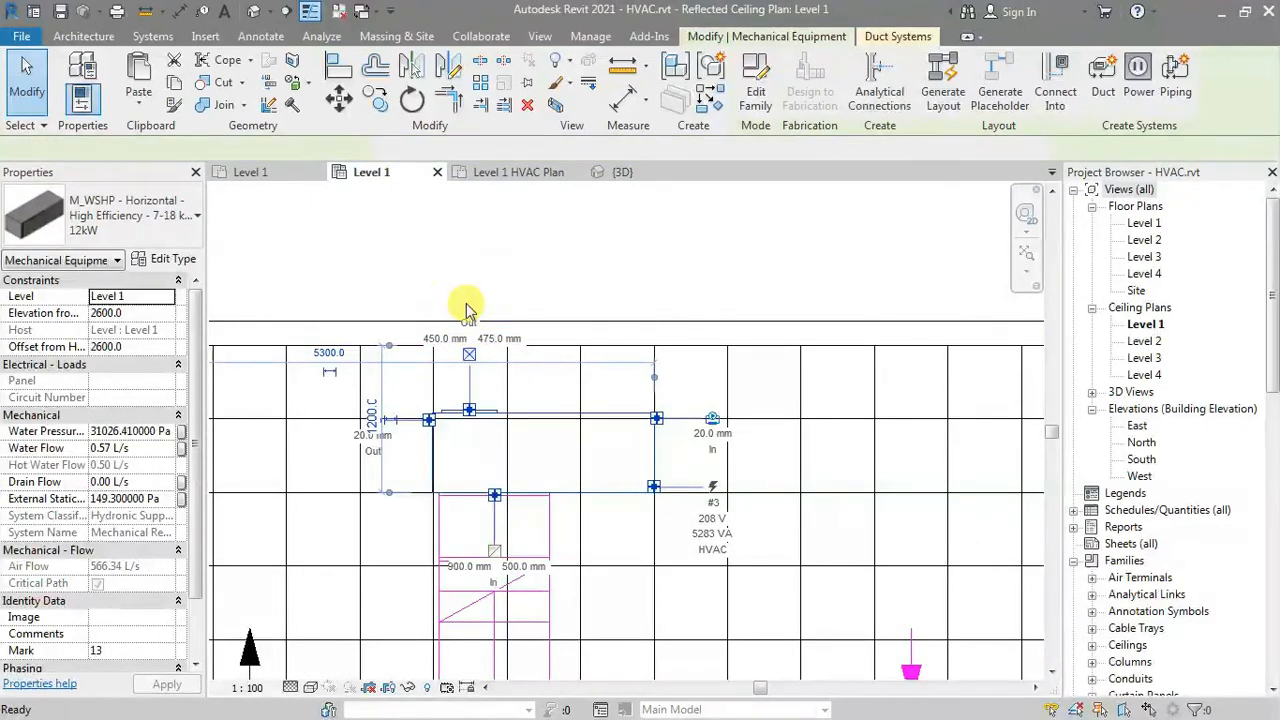
pyautogui.click(467, 298)
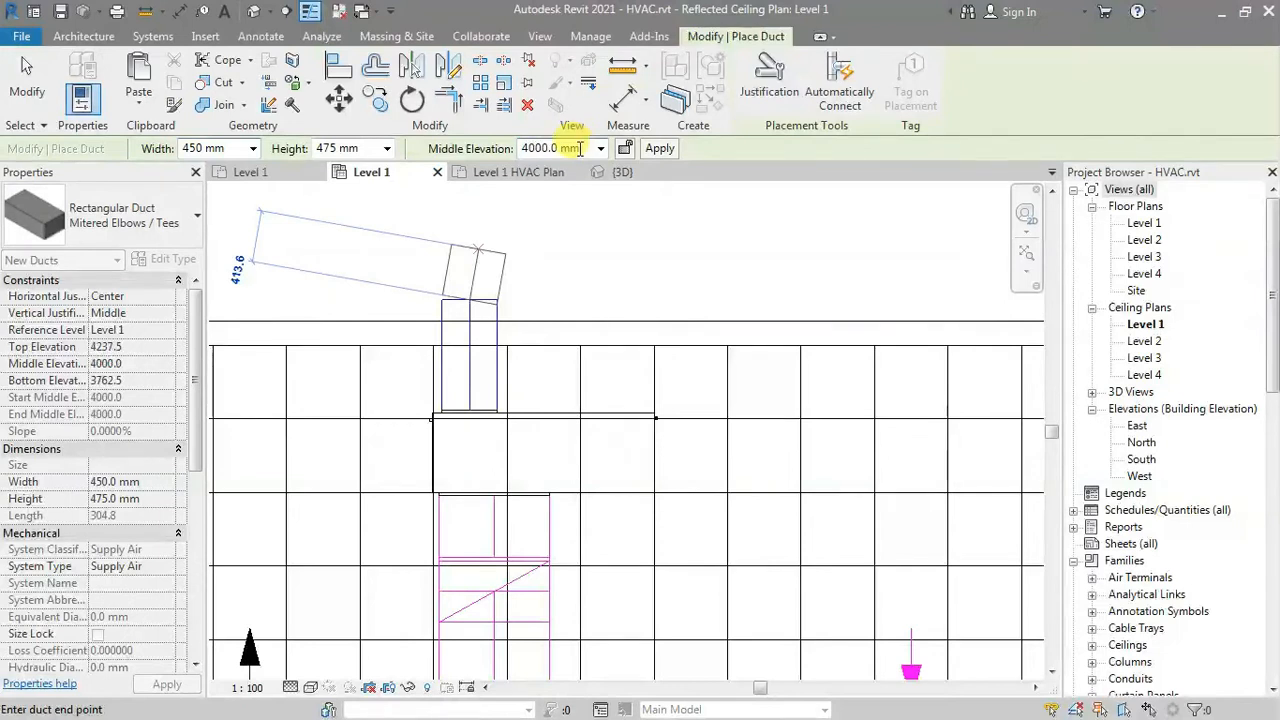
# Step: Run the 450 x 475 mm supply duct at 4000 mm middle elevation back past the heat pump to just before the return duct's transition
pyautogui.scroll(-5, 485, 298)
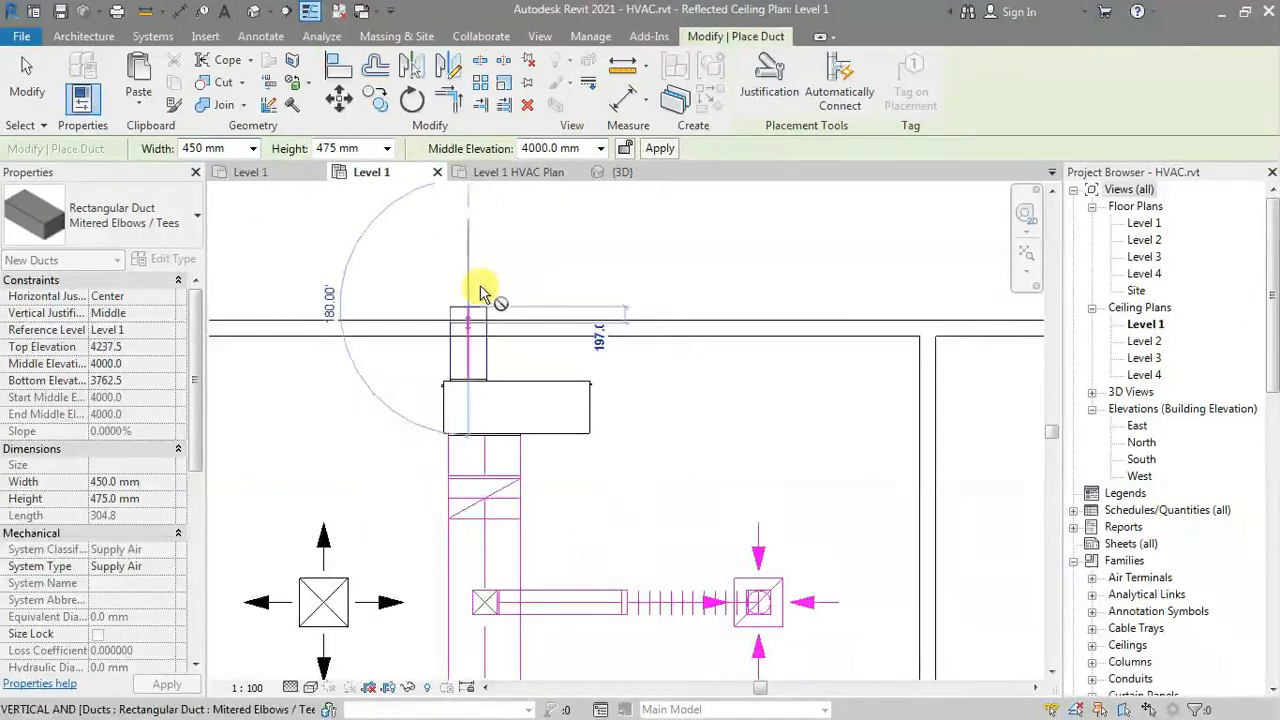
pyautogui.moveTo(478, 455); pyautogui.dragTo(491, 309, button='middle')
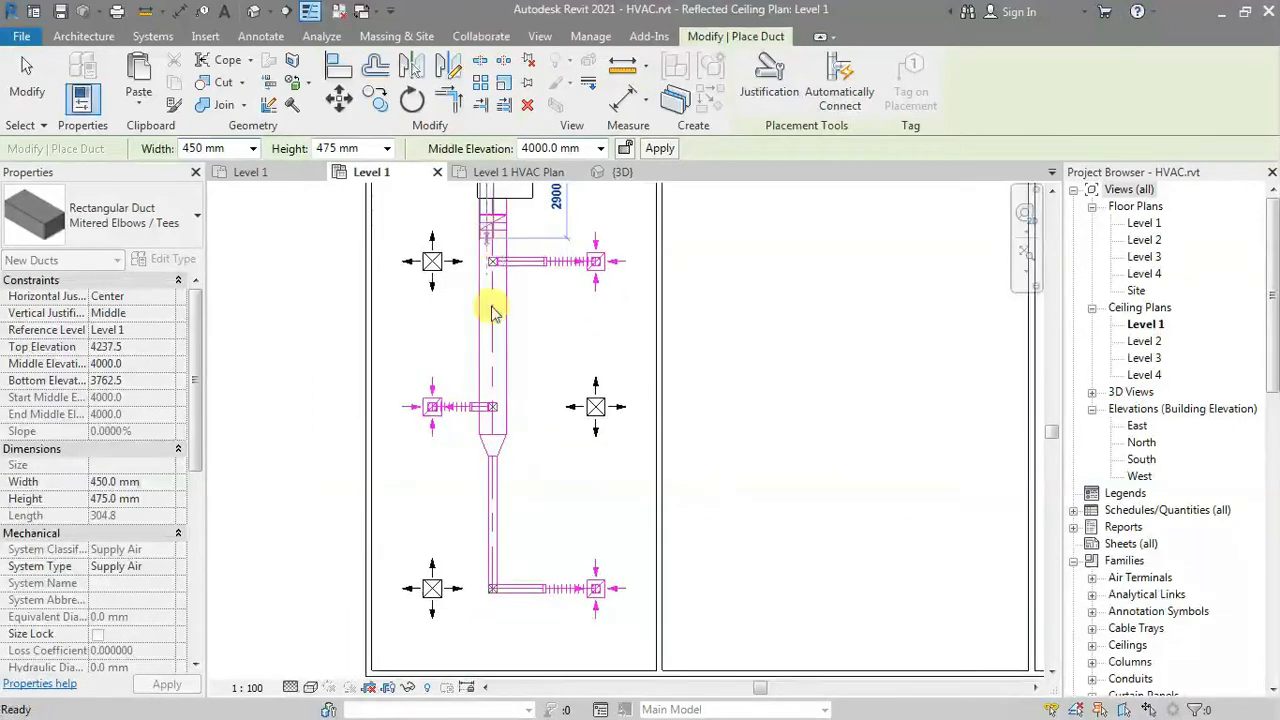
pyautogui.scroll(-1, 494, 306)
pyautogui.scroll(5, 480, 537)
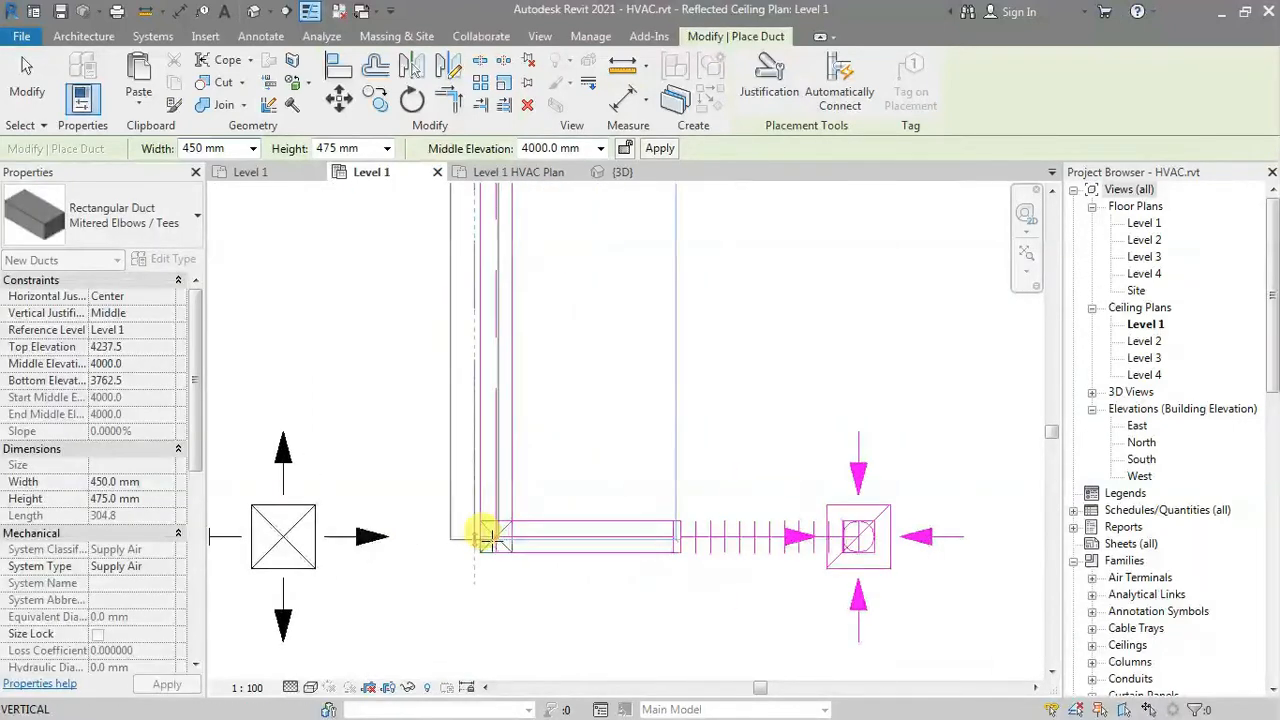
pyautogui.scroll(-2, 465, 521)
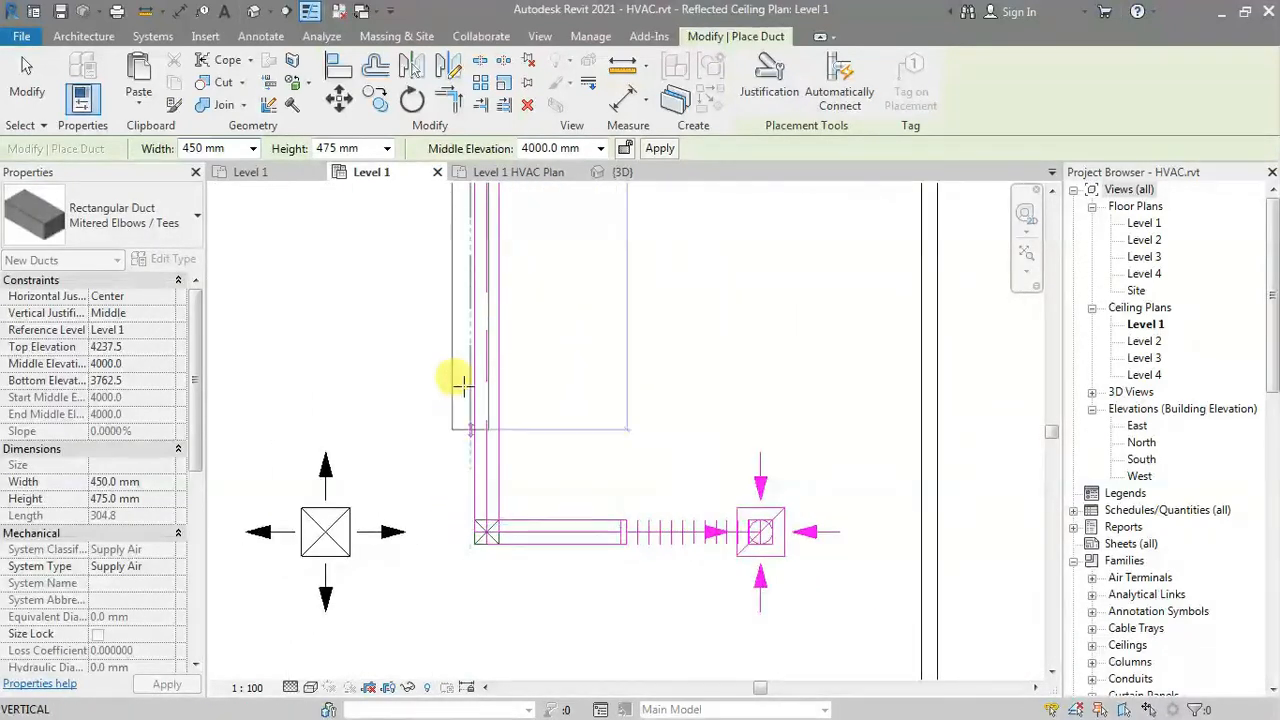
pyautogui.moveTo(457, 277); pyautogui.dragTo(499, 585, button='middle')
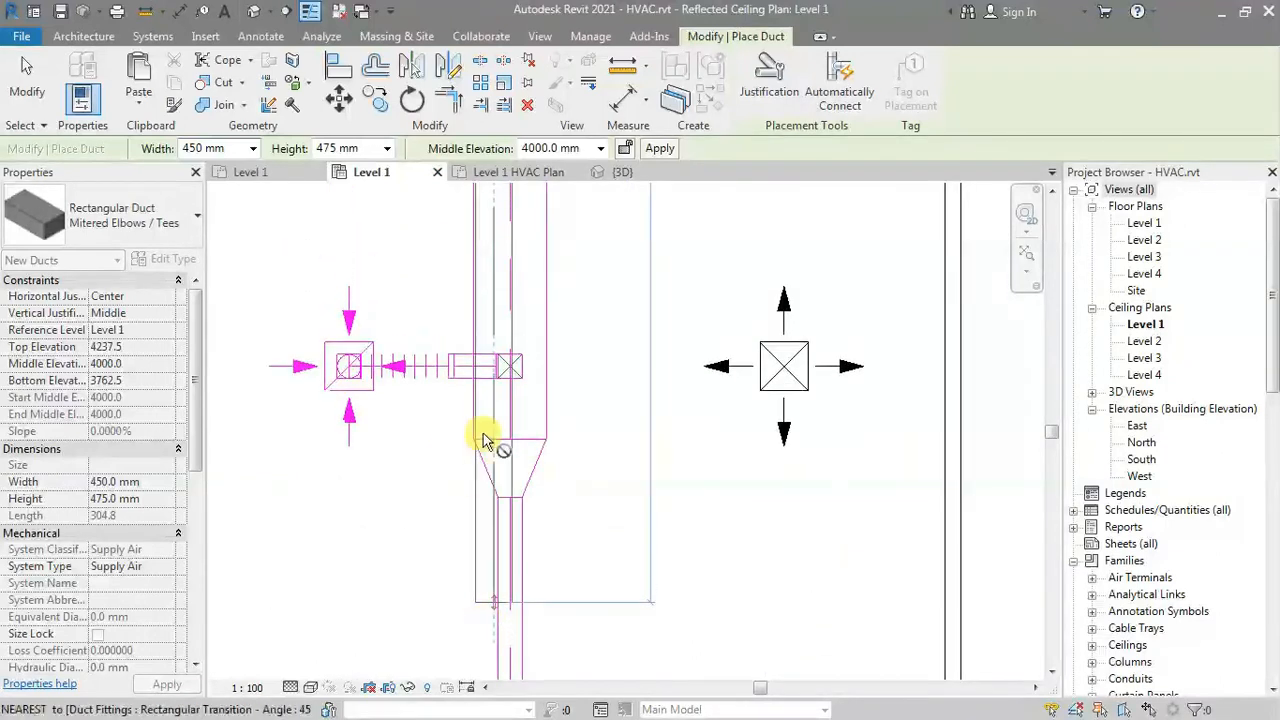
pyautogui.moveTo(488, 355); pyautogui.dragTo(505, 400, button='middle')
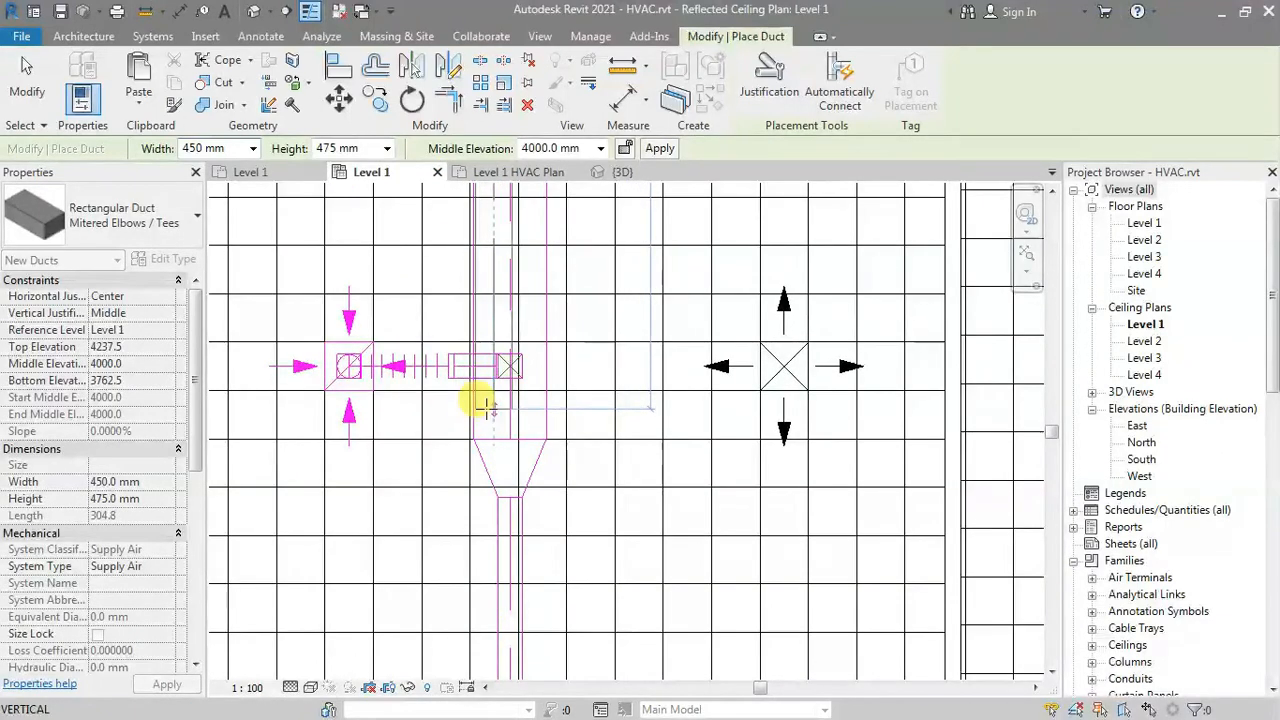
# Step: Reduce the supply duct to 300 x 300 mm and extend it straight about 5400 mm to the last row of diffusers
pyautogui.scroll(-3, 491, 300)
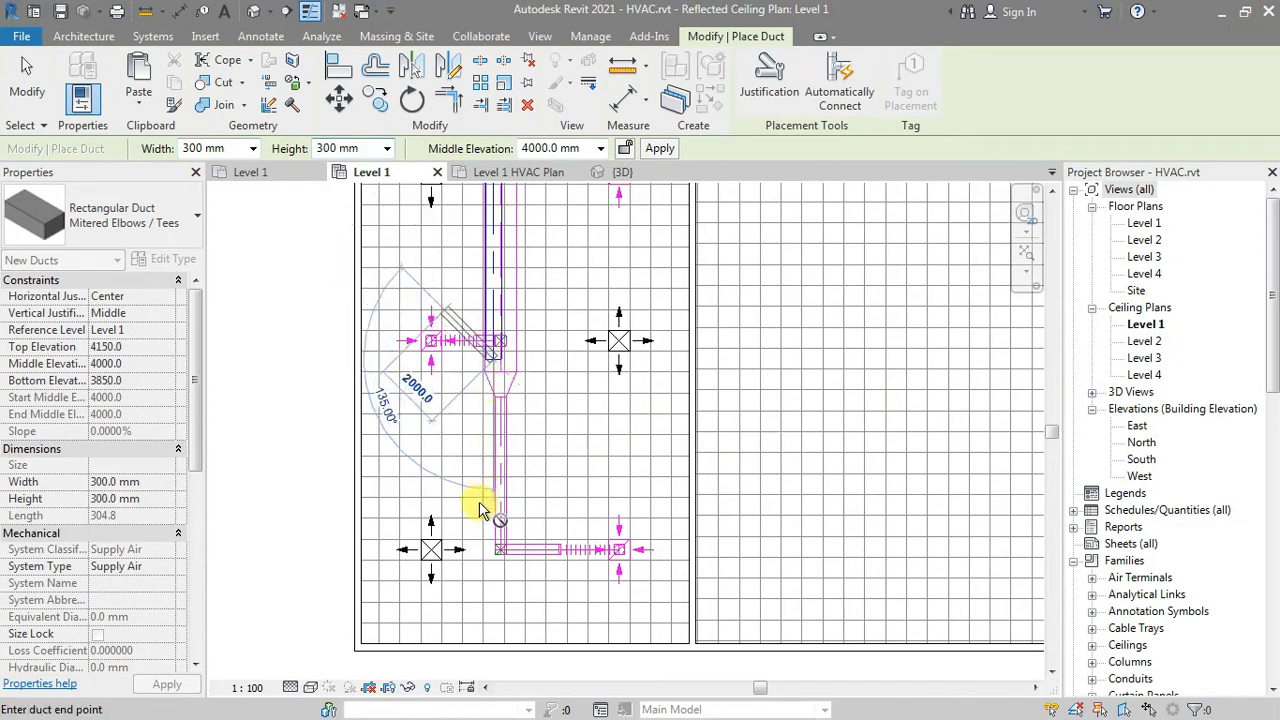
pyautogui.scroll(5, 477, 540)
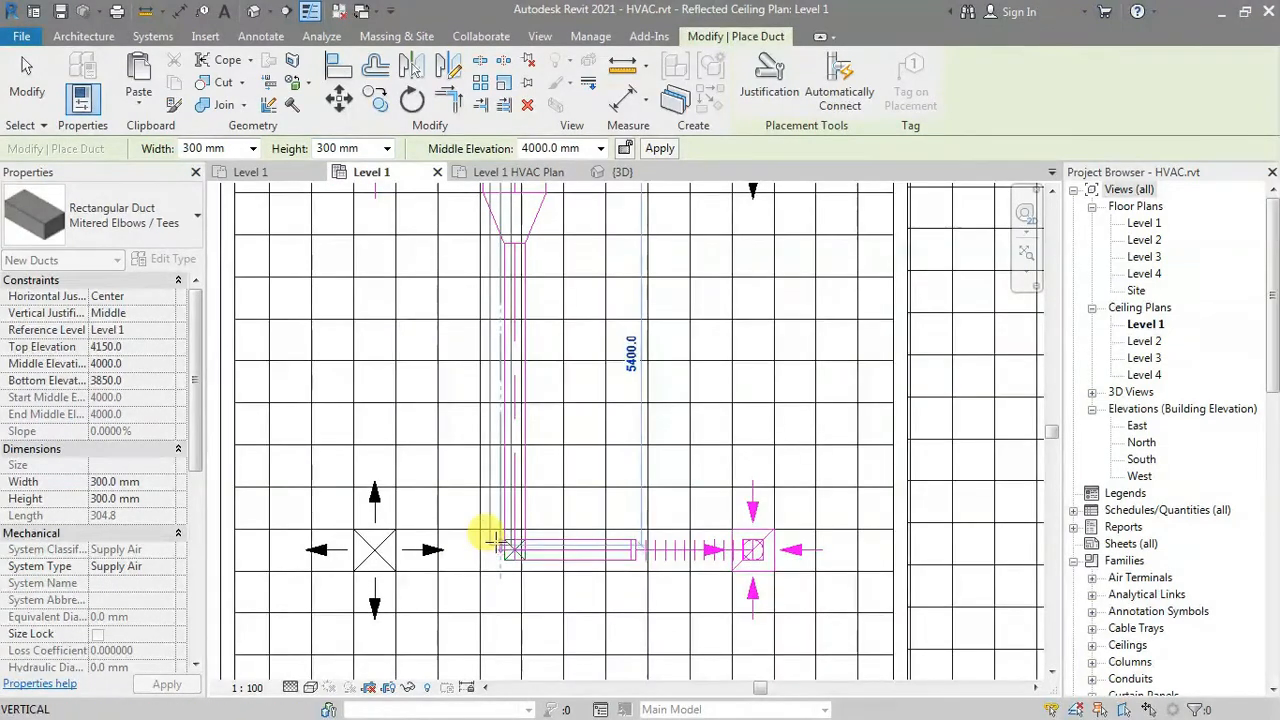
pyautogui.click(492, 540)
pyautogui.press('Escape')
pyautogui.press('Escape')
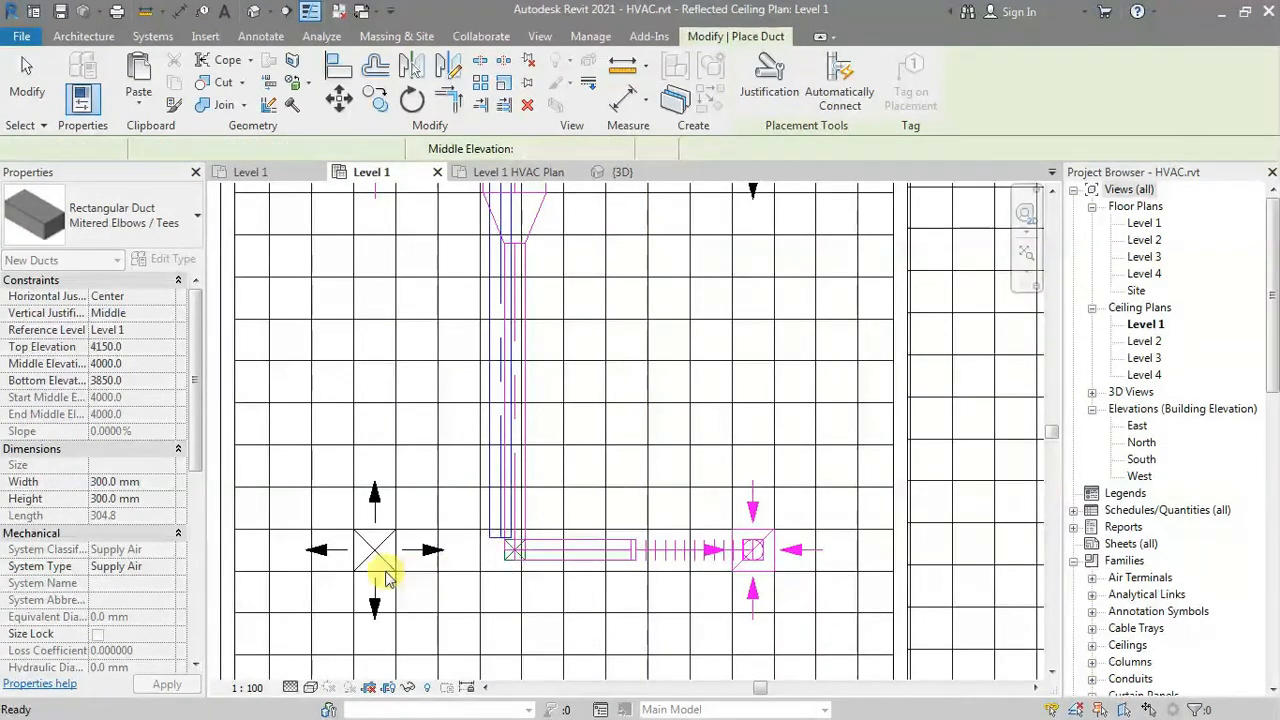
# Step: Draw a 300 x 300 mm duct from the supply run's open end to the centre of the last-row supply diffuser
pyautogui.scroll(2, 426, 569)
pyautogui.moveTo(447, 563); pyautogui.dragTo(551, 549, button='middle')
pyautogui.scroll(1, 550, 543)
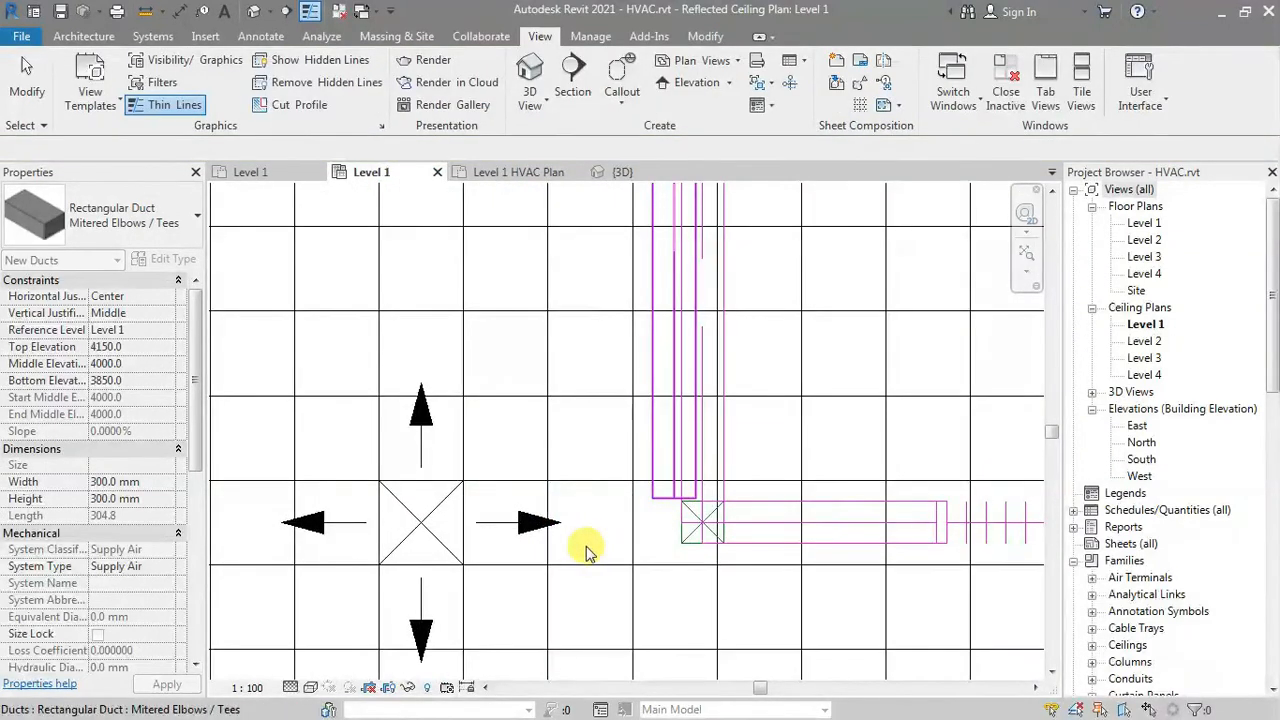
pyautogui.click(672, 497)
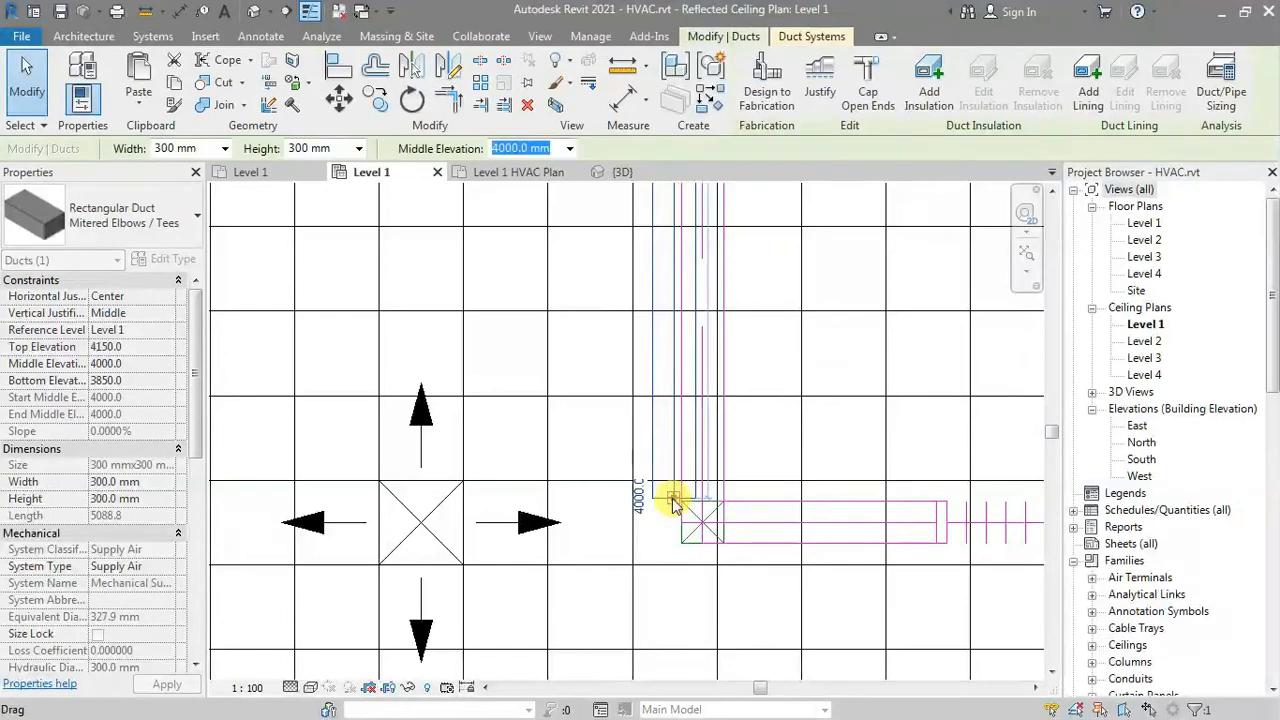
pyautogui.rightClick(672, 500)
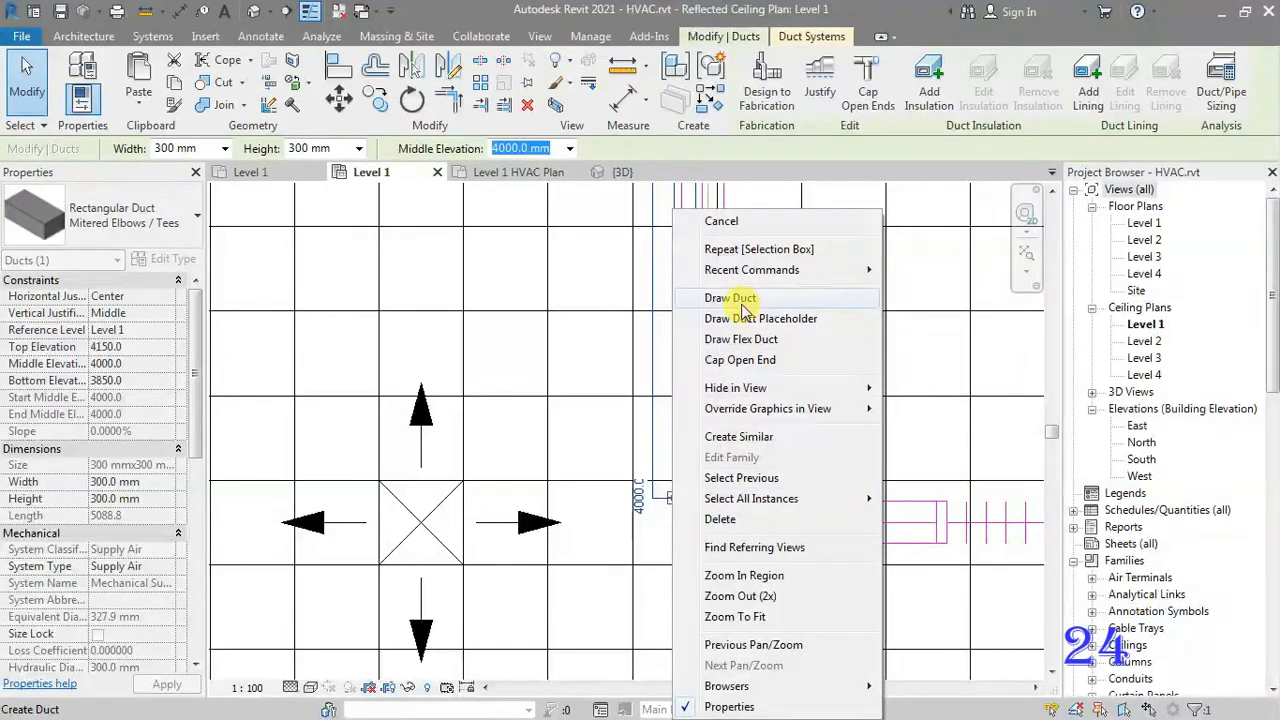
pyautogui.click(742, 306)
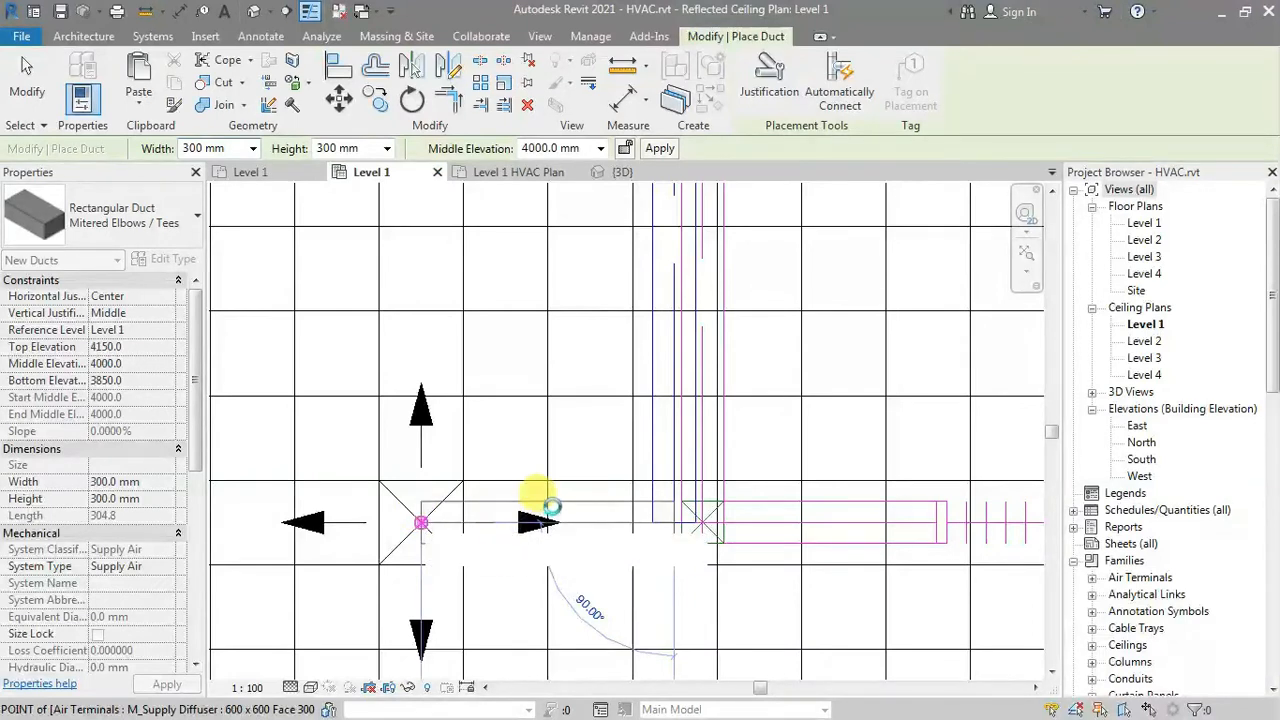
pyautogui.click(548, 512)
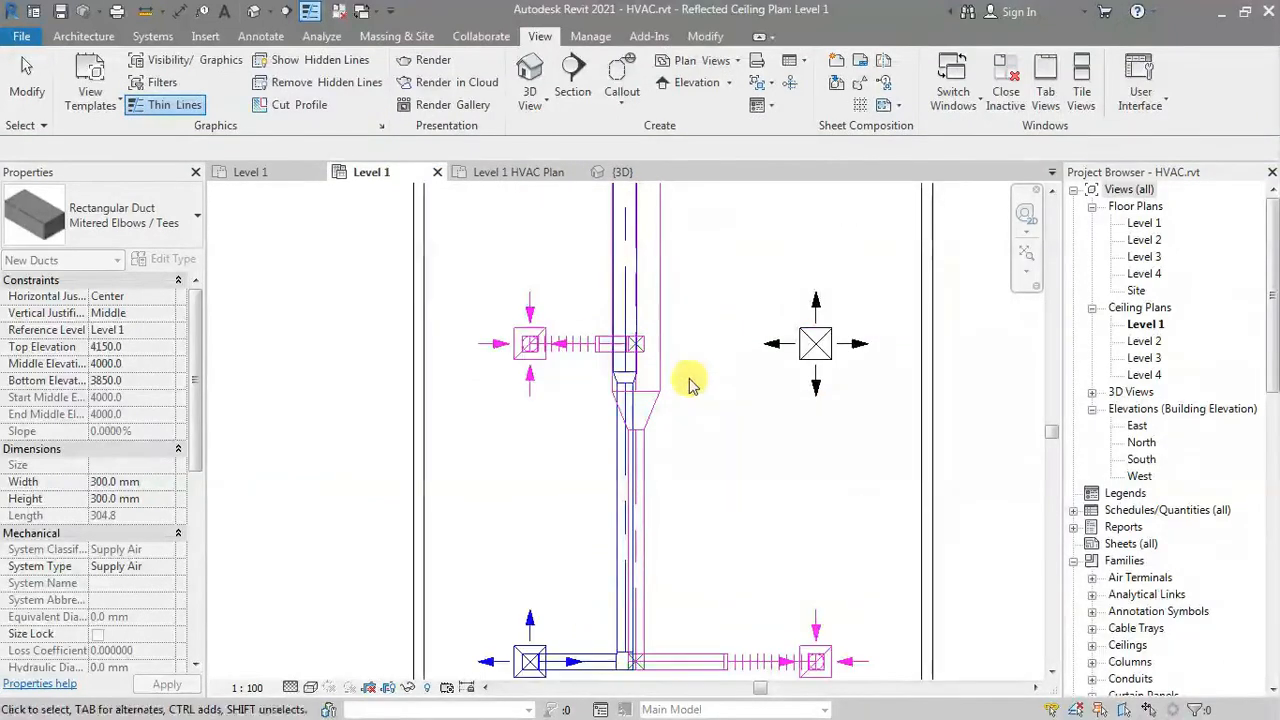
# Step: Connect the middle-row supply diffuser into the main supply duct with Connect Into
pyautogui.moveTo(689, 379); pyautogui.dragTo(629, 497, button='middle')
pyautogui.scroll(1, 655, 462)
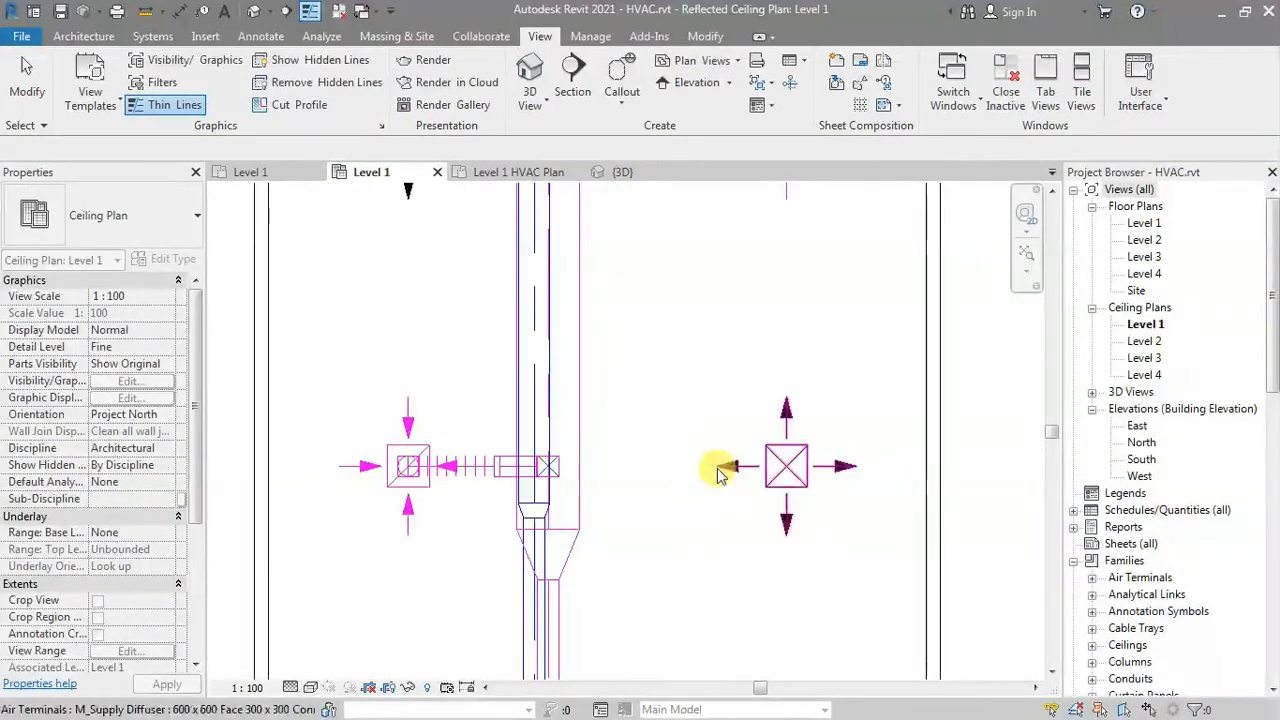
pyautogui.click(770, 482)
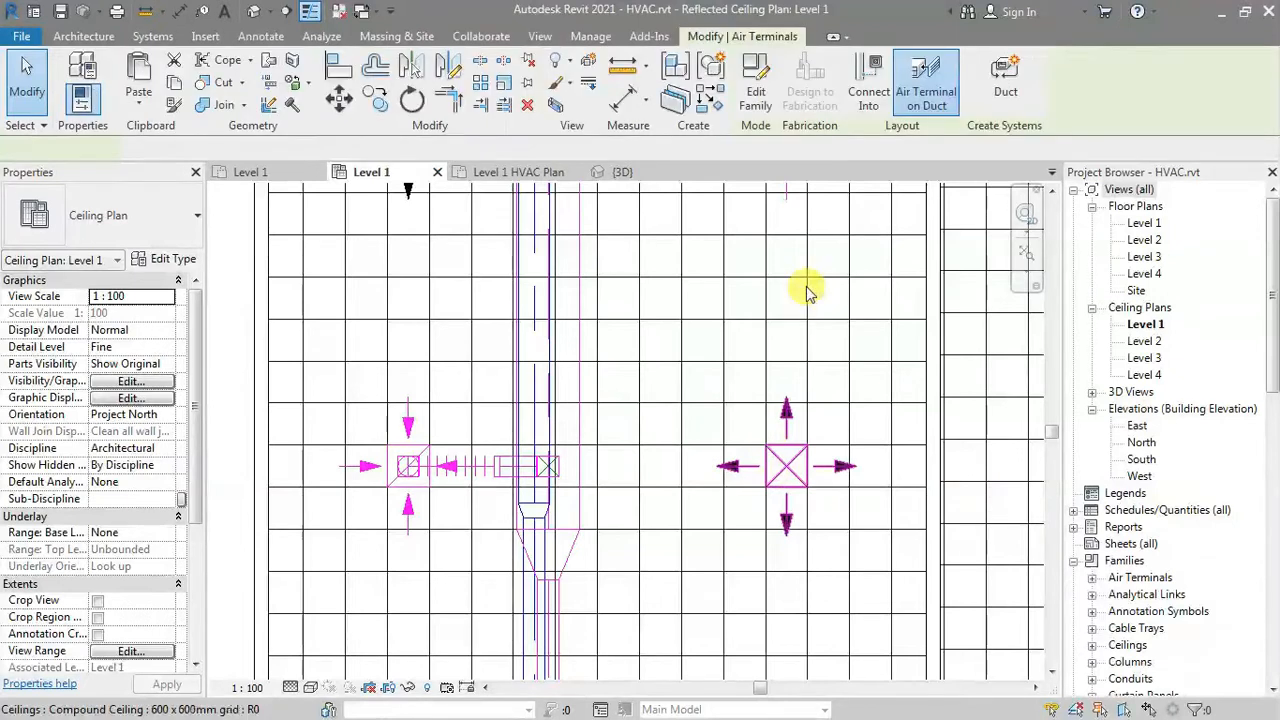
pyautogui.click(871, 92)
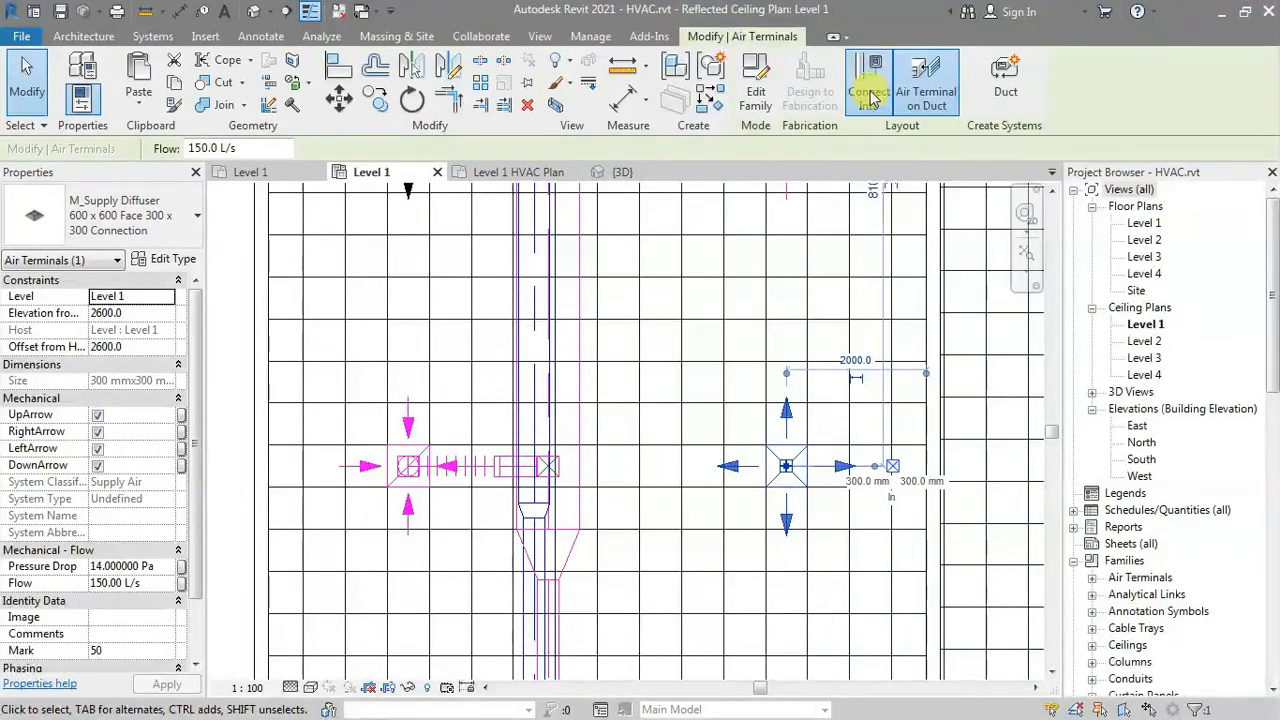
pyautogui.click(542, 393)
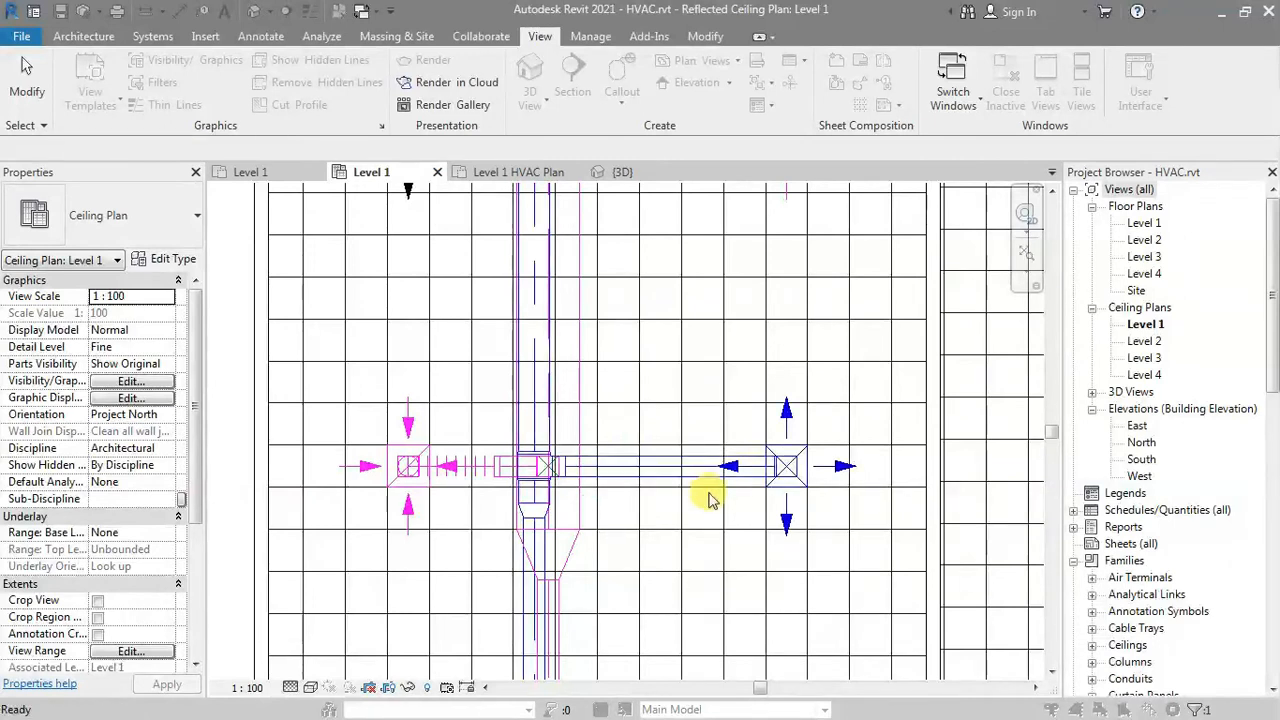
# Step: Save the project
pyautogui.press('t')
pyautogui.press('l')
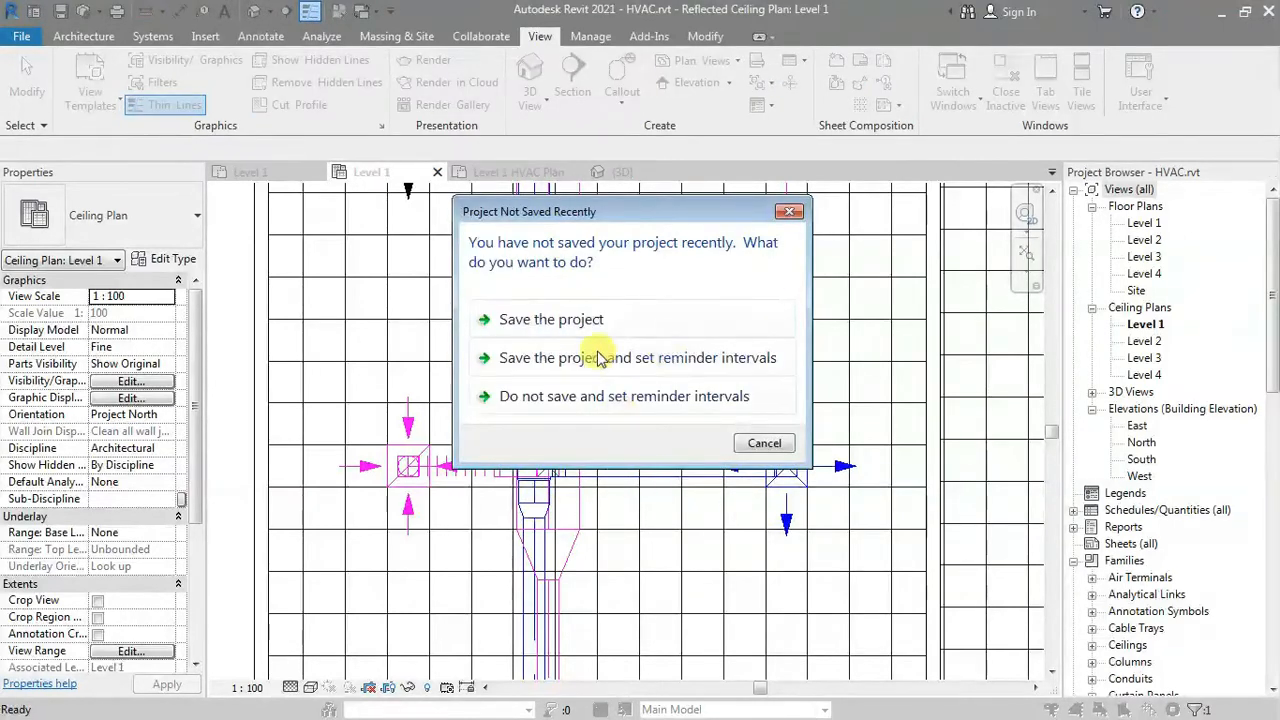
pyautogui.click(779, 316)
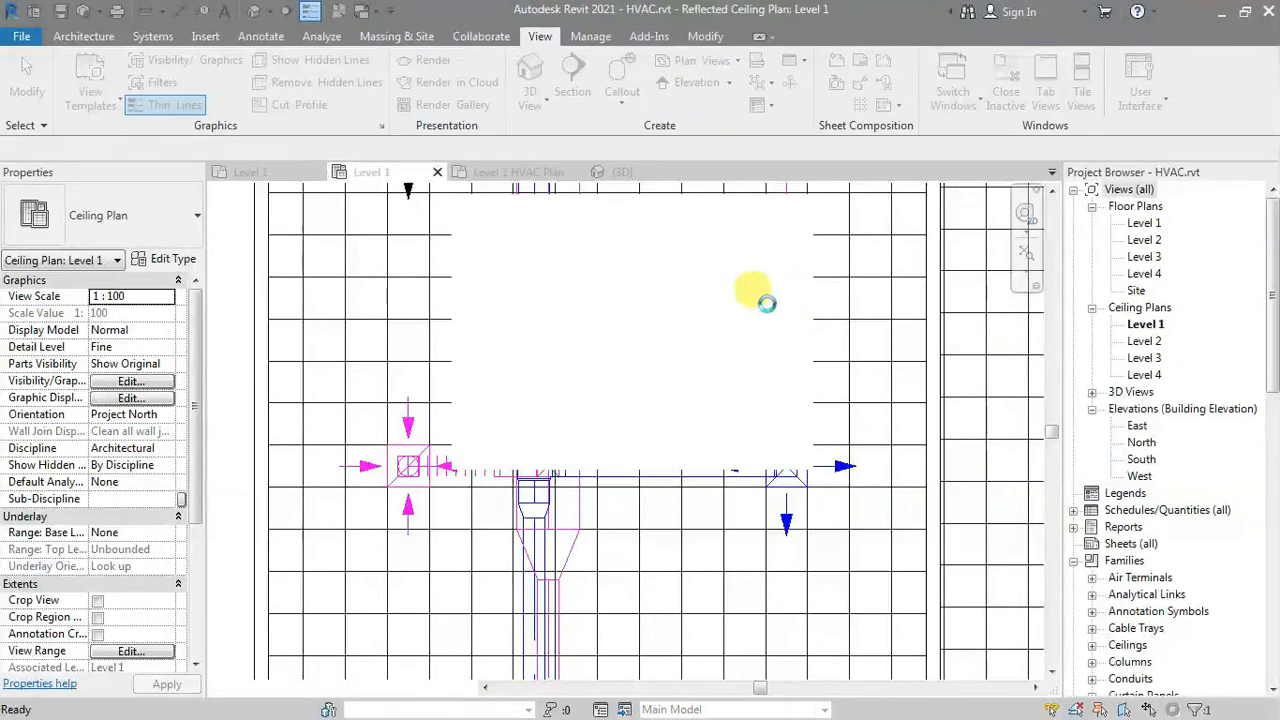
pyautogui.moveTo(897, 363); pyautogui.dragTo(1031, 560, button='middle')
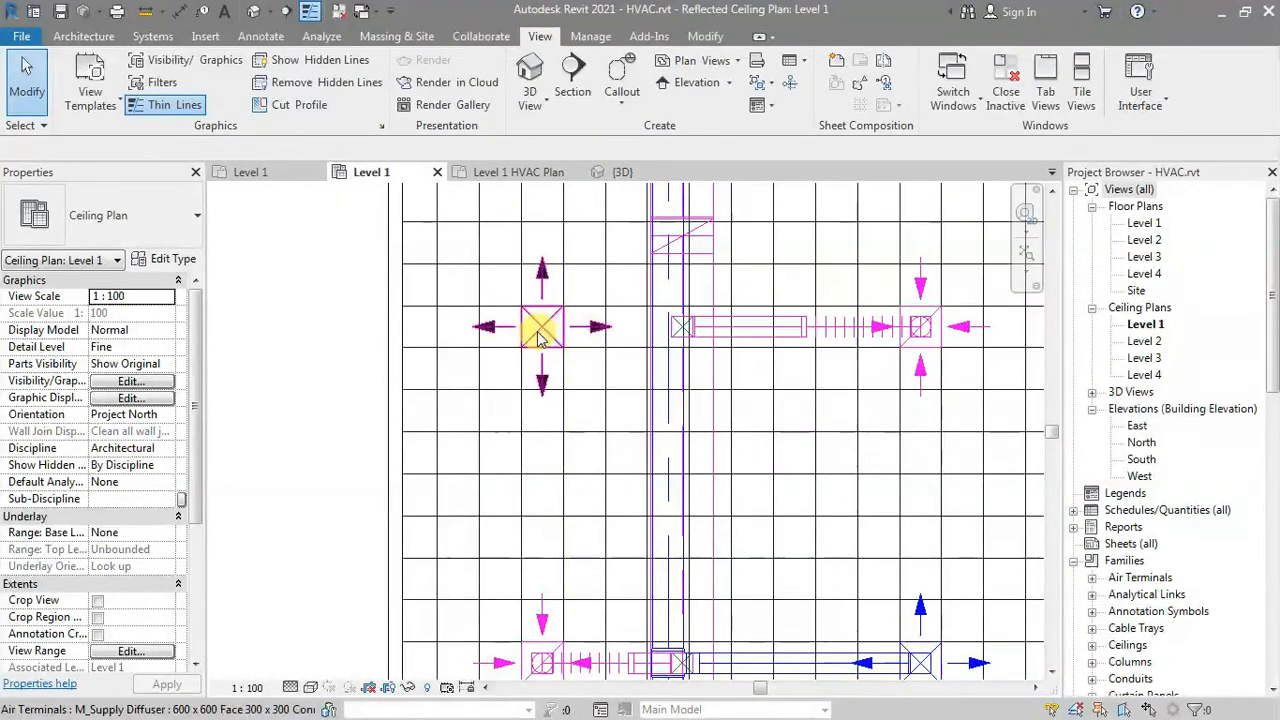
pyautogui.click(617, 289)
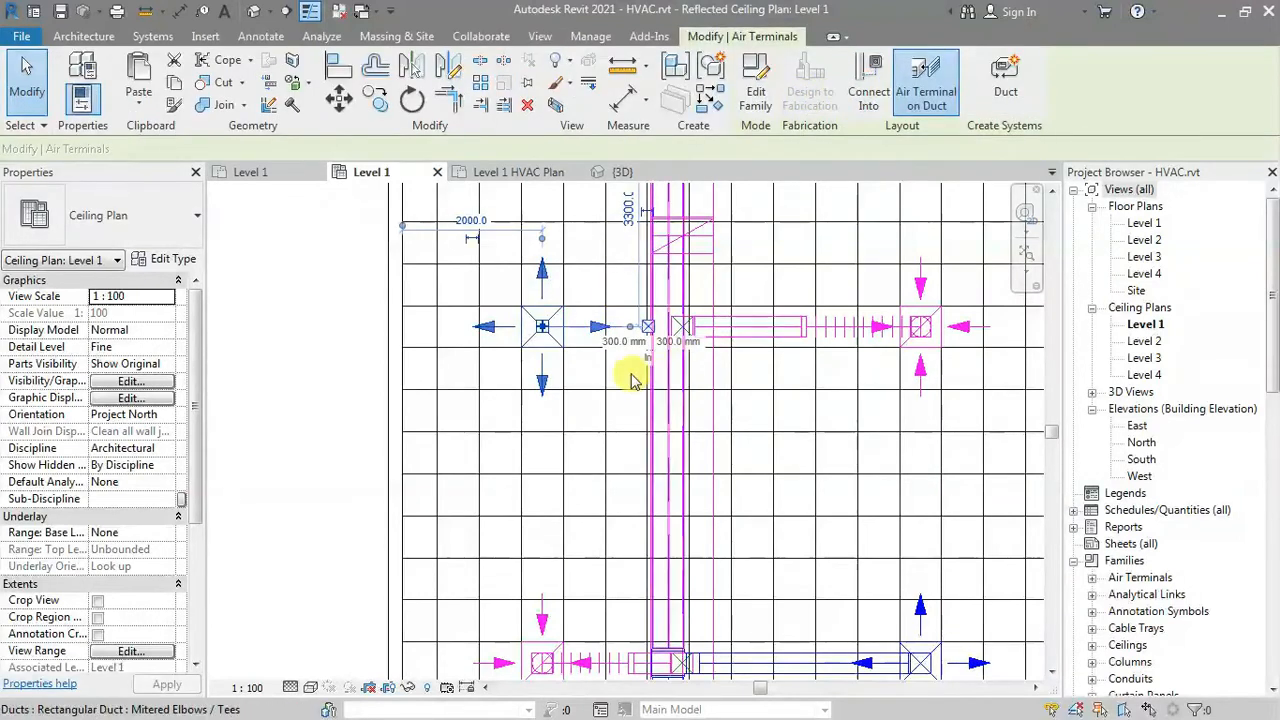
pyautogui.press('Escape')
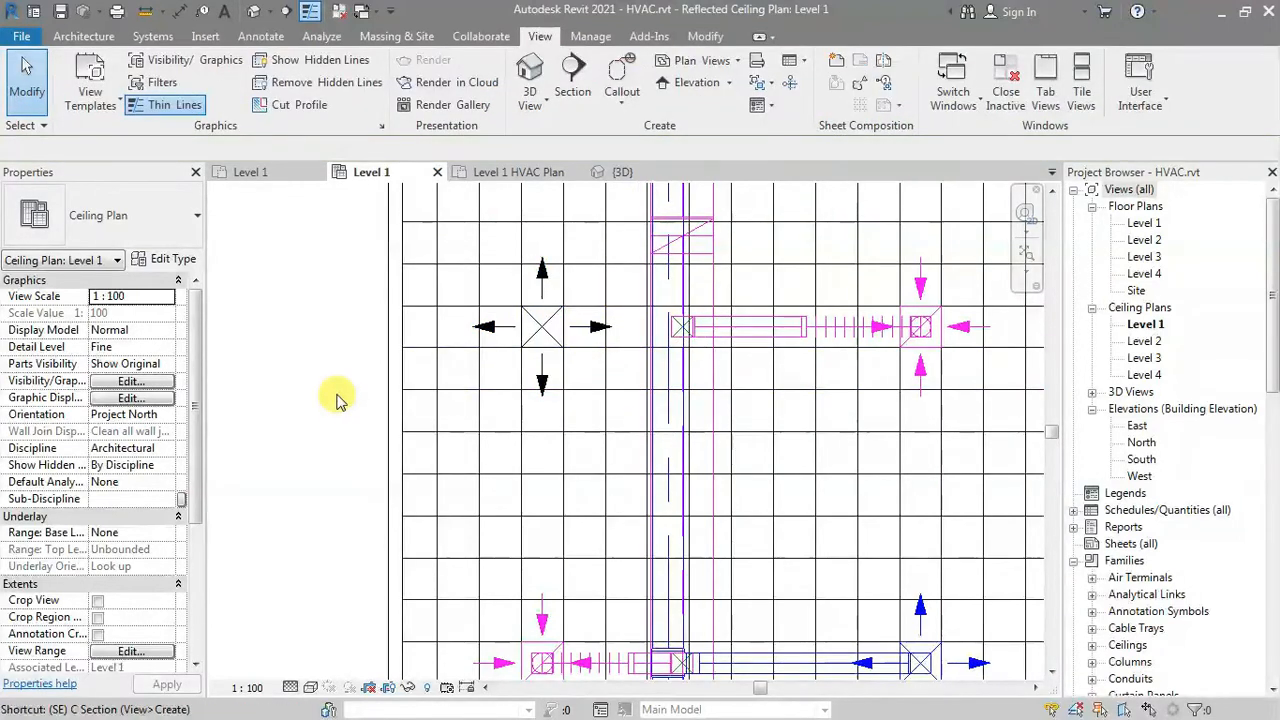
# Step: Create a section from outside the exterior wall, passing just below the first-row supply diffuser and across the main ducts, and open its view
pyautogui.press('s')
pyautogui.press('e')
pyautogui.click(358, 381)
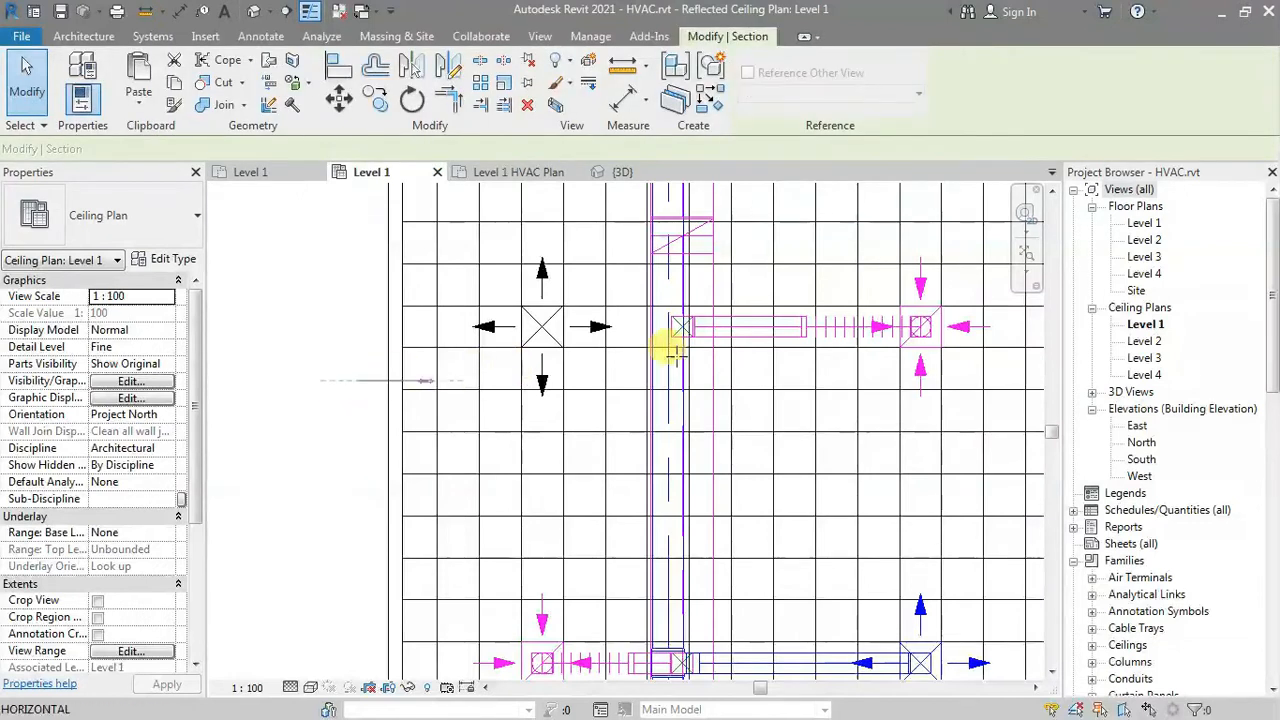
pyautogui.click(747, 381)
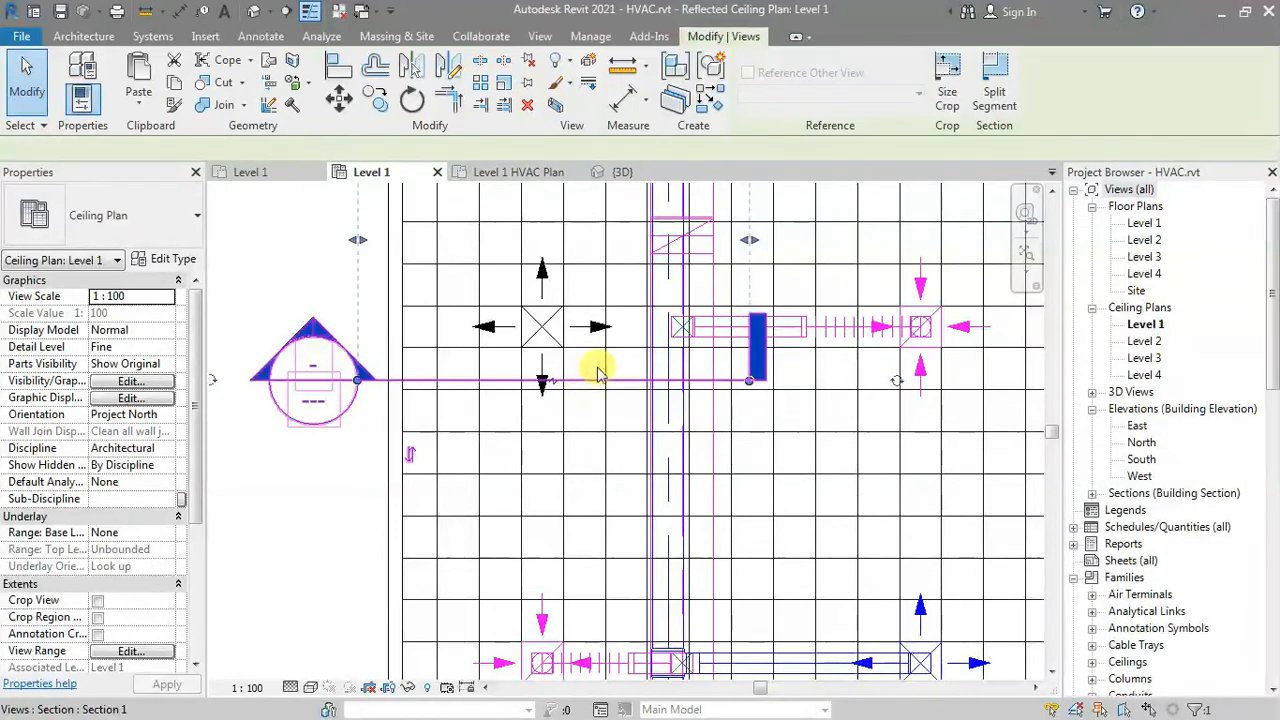
pyautogui.rightClick(592, 378)
pyautogui.click(665, 333)
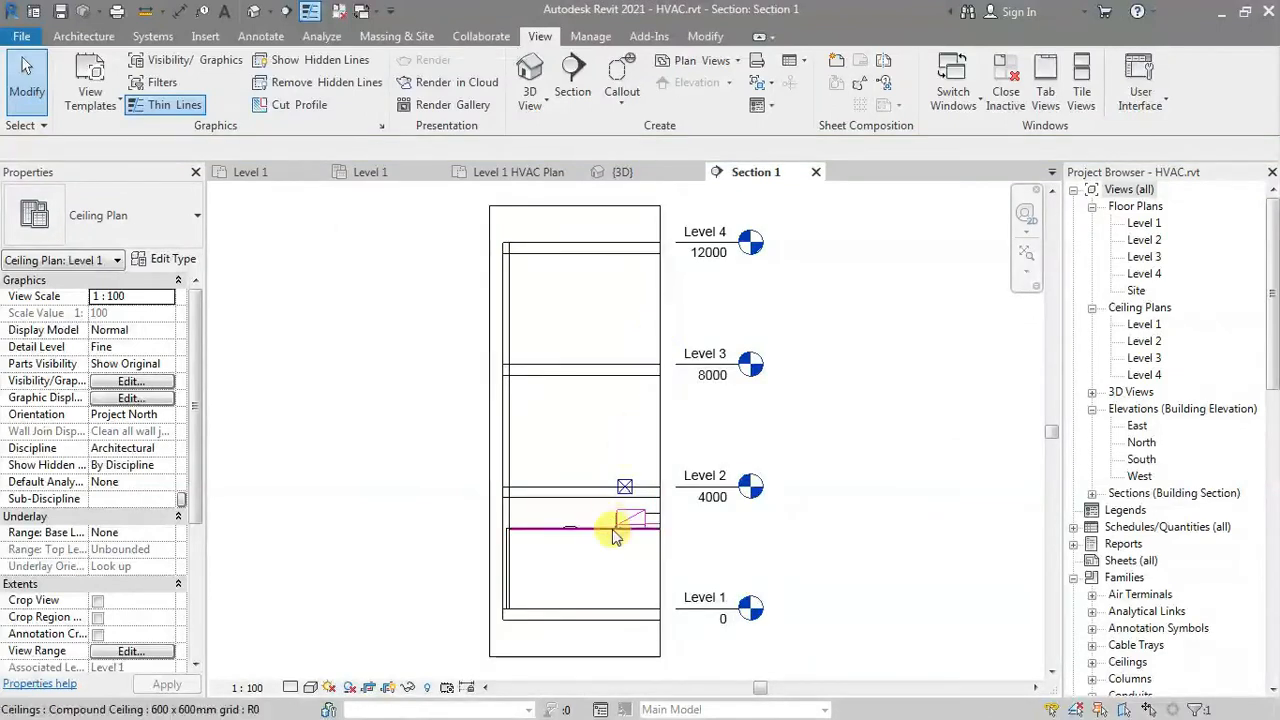
# Step: Draw a 300 x 300 mm duct from the first-row supply diffuser up to about 3942 mm elevation and about 1580 mm across toward the main duct
pyautogui.scroll(5, 490, 520)
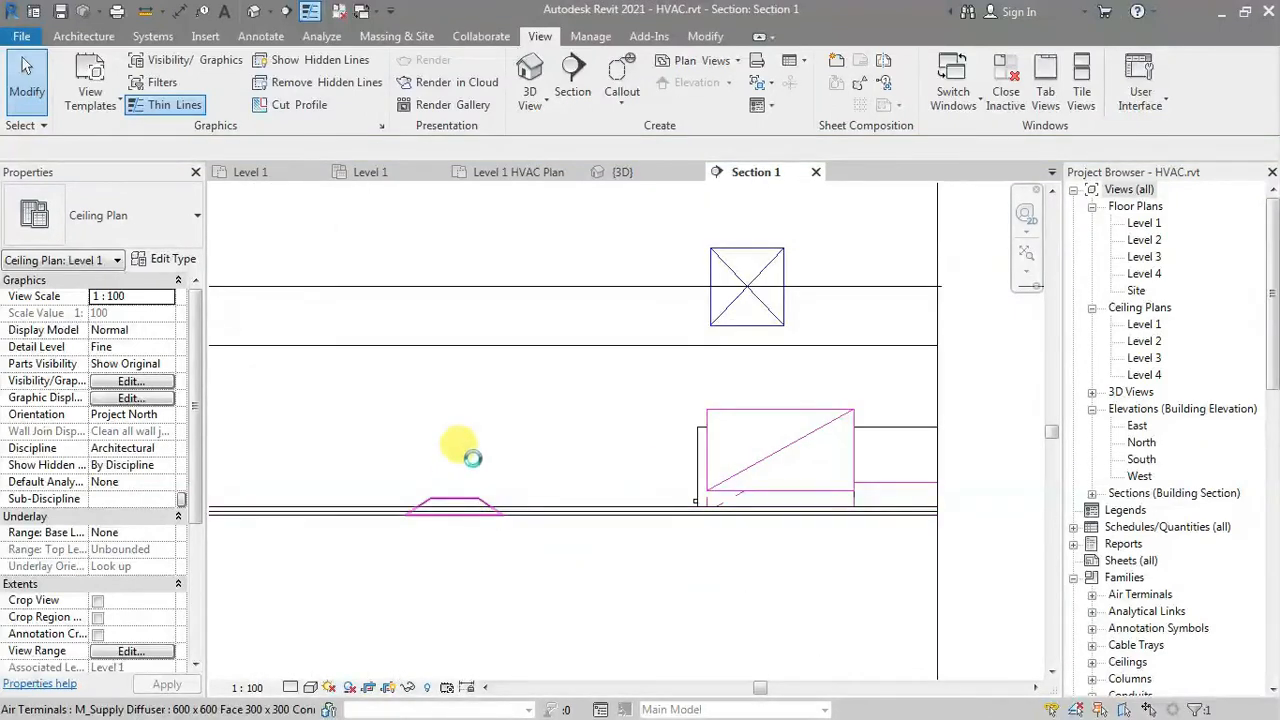
pyautogui.click(455, 503)
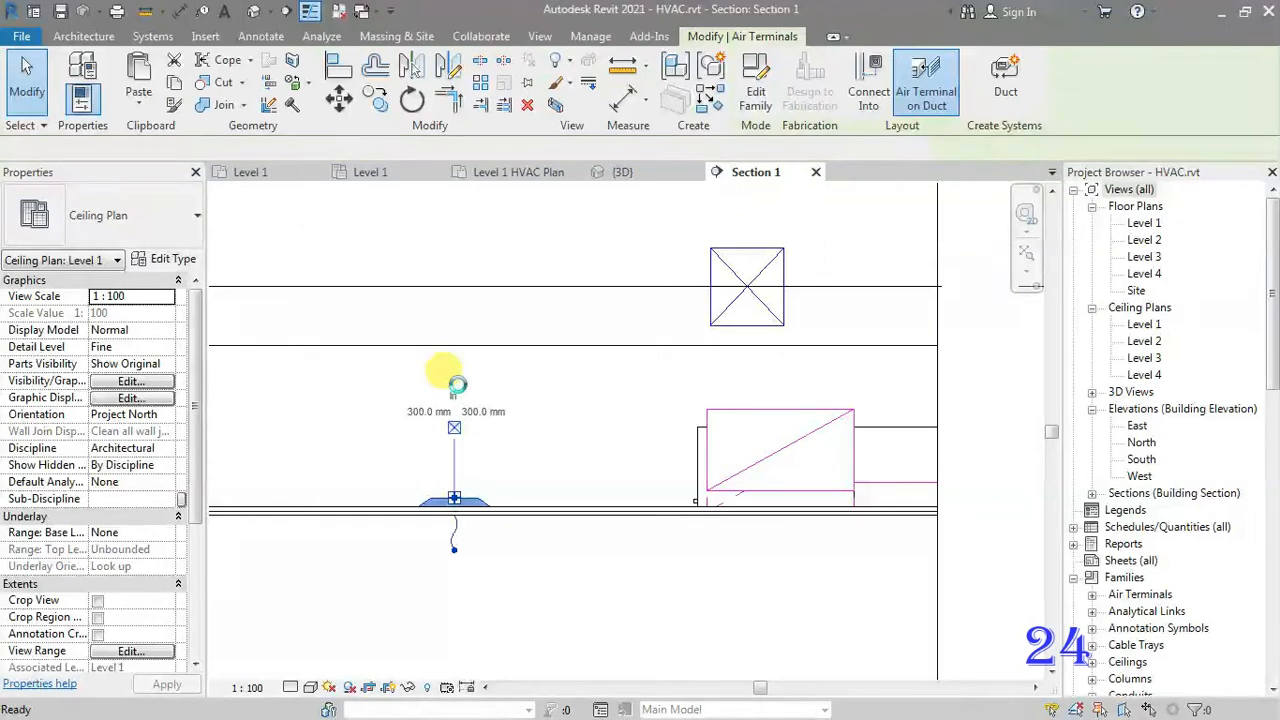
pyautogui.click(456, 384)
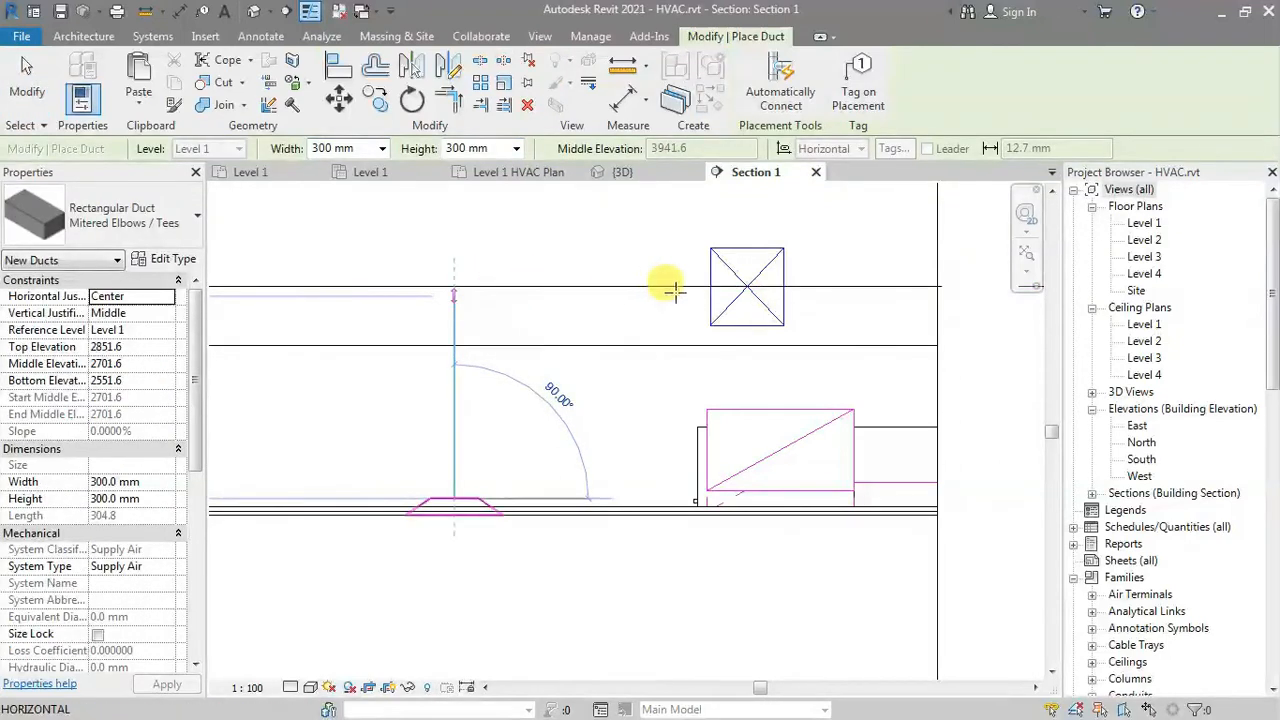
pyautogui.click(706, 293)
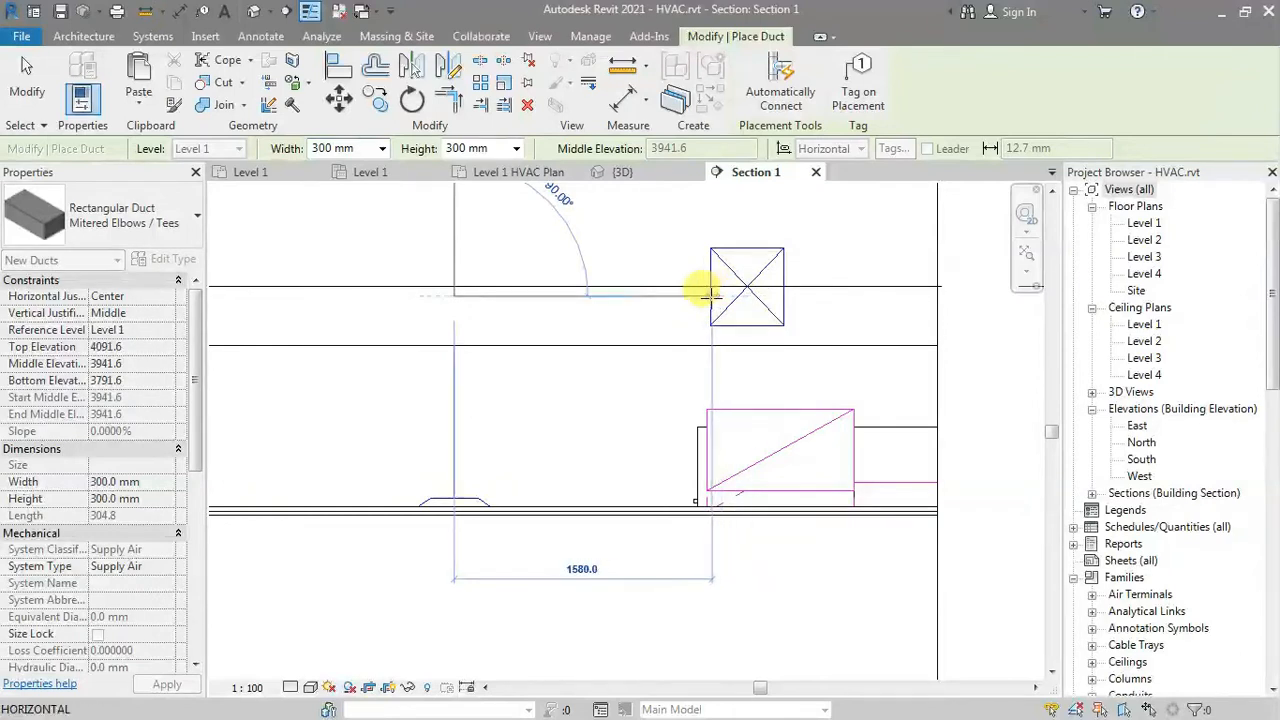
pyautogui.press('Escape')
pyautogui.press('Escape')
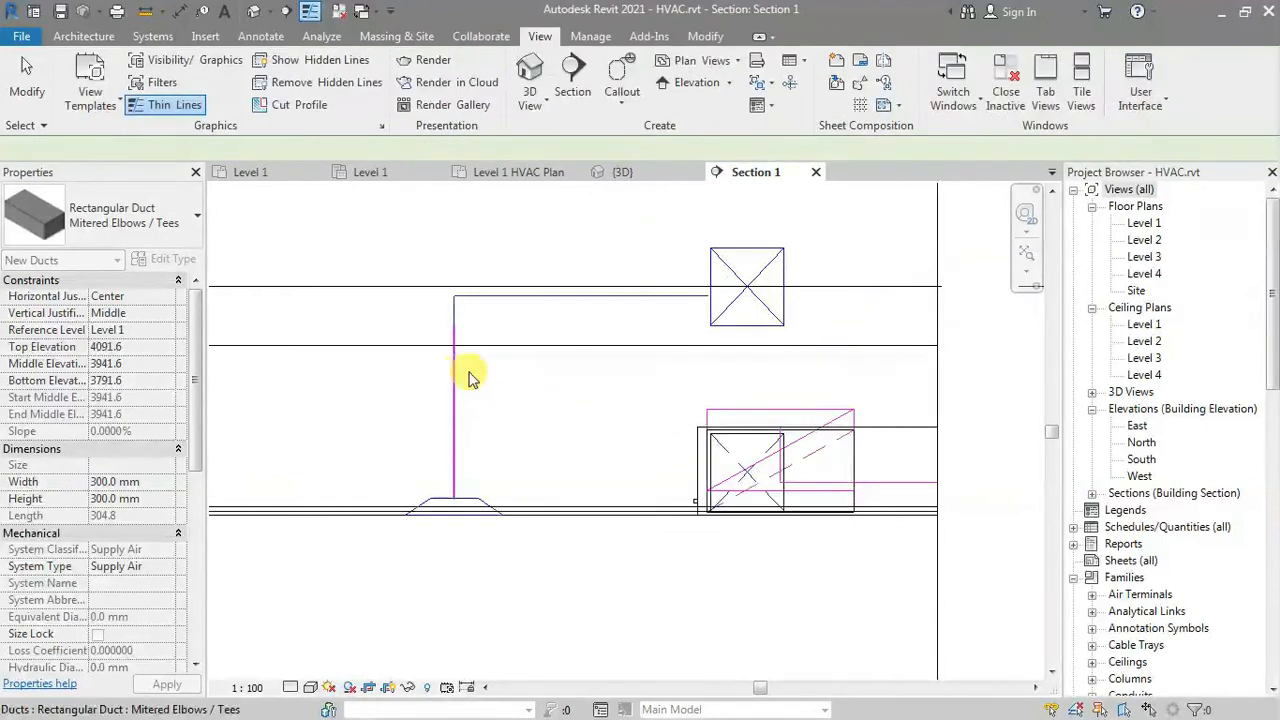
# Step: In the Level 1 ceiling plan, extend the first-row branch duct's open end into the main supply duct to connect them
pyautogui.scroll(1, 705, 290)
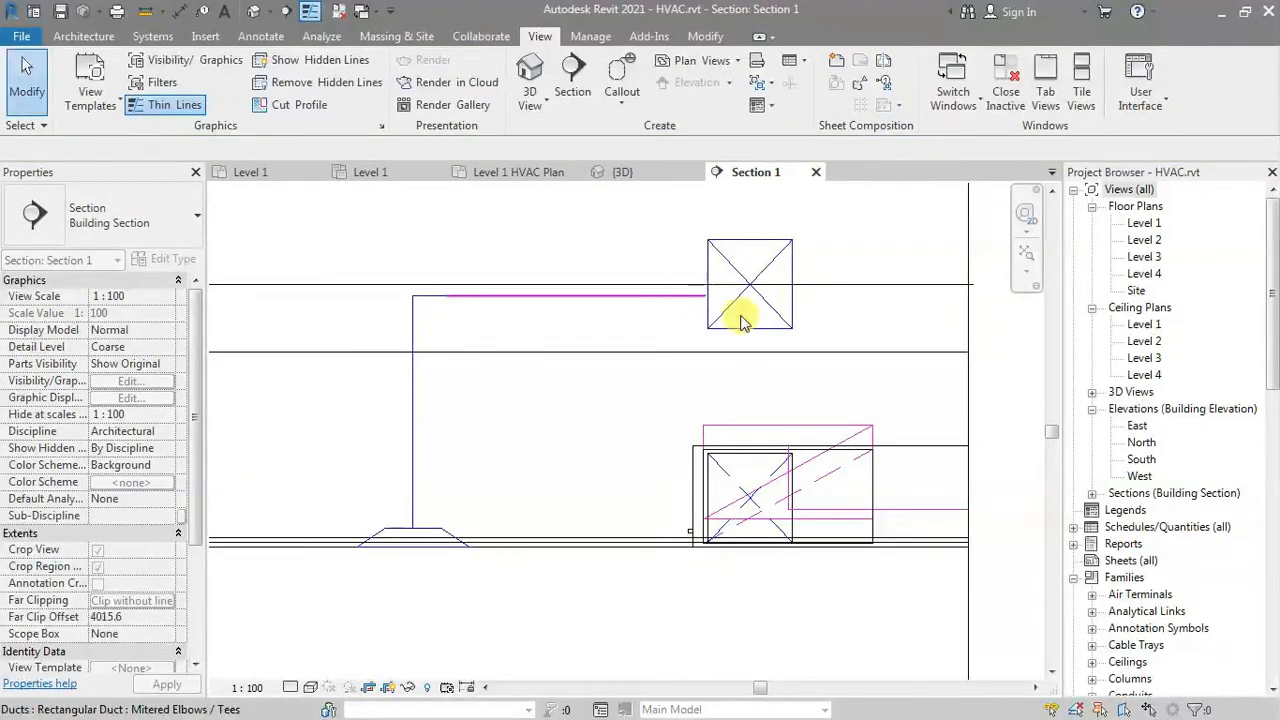
pyautogui.click(371, 183)
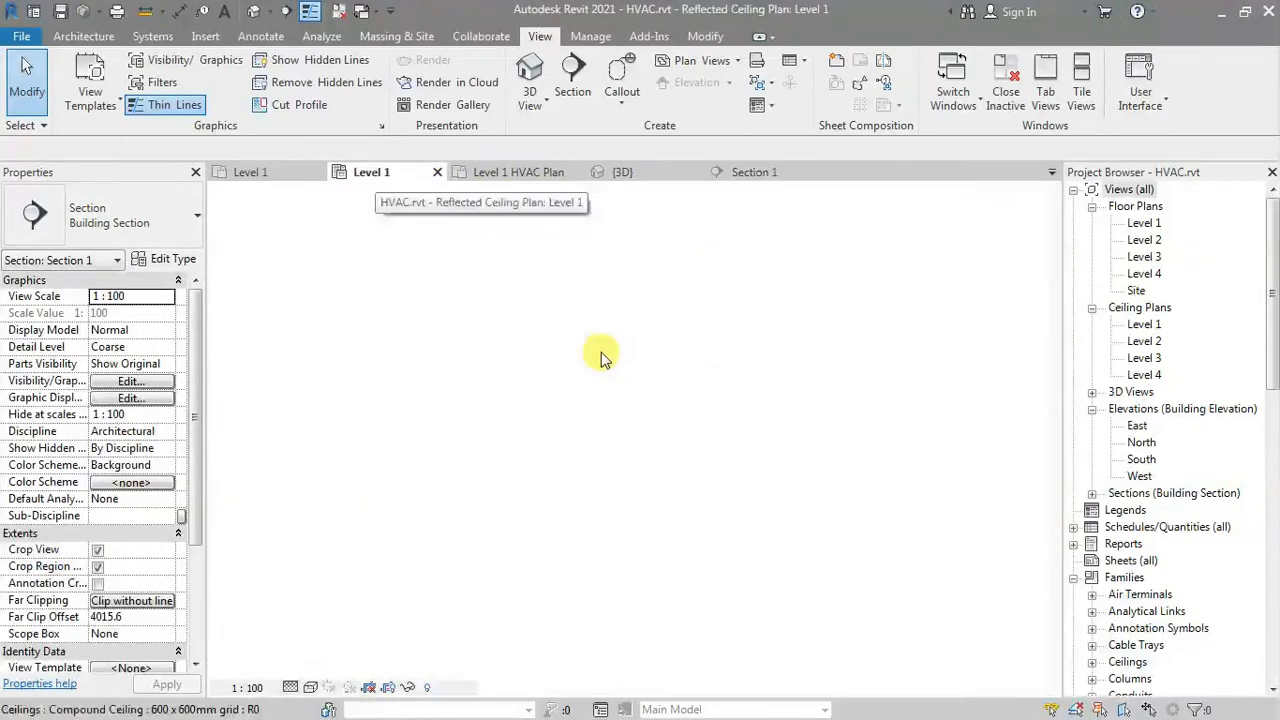
pyautogui.scroll(2, 650, 352)
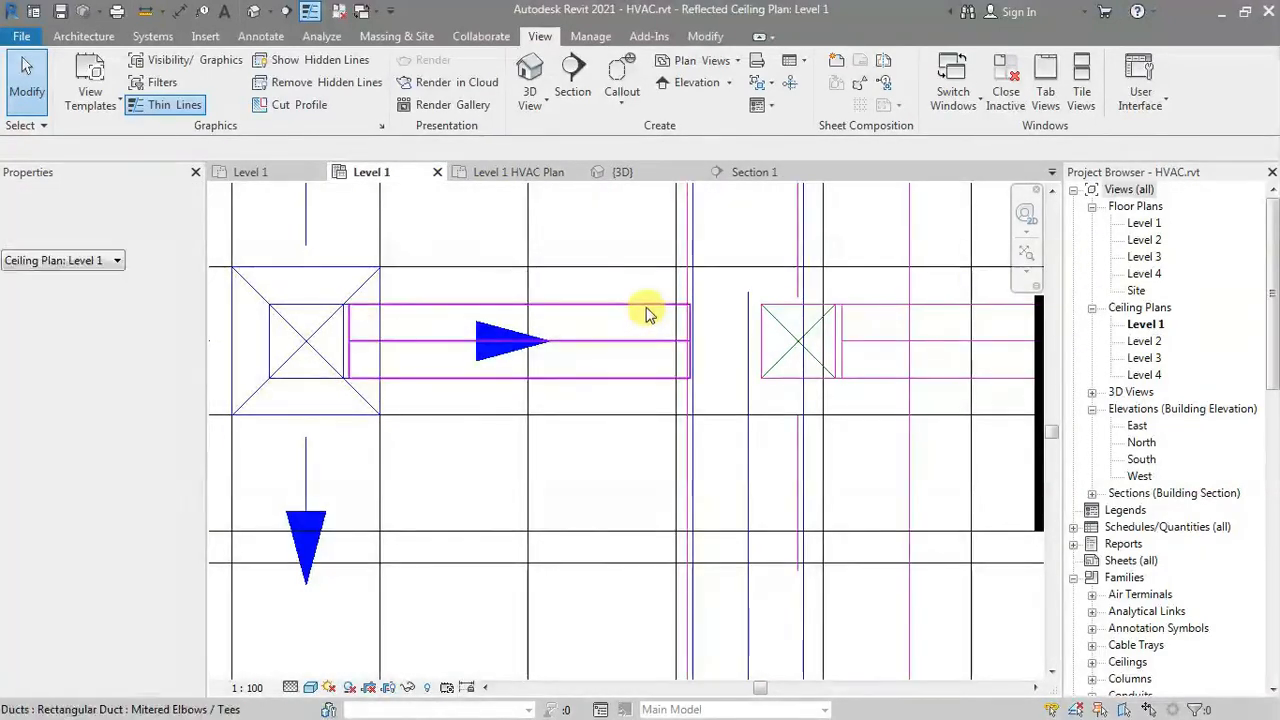
pyautogui.click(693, 352)
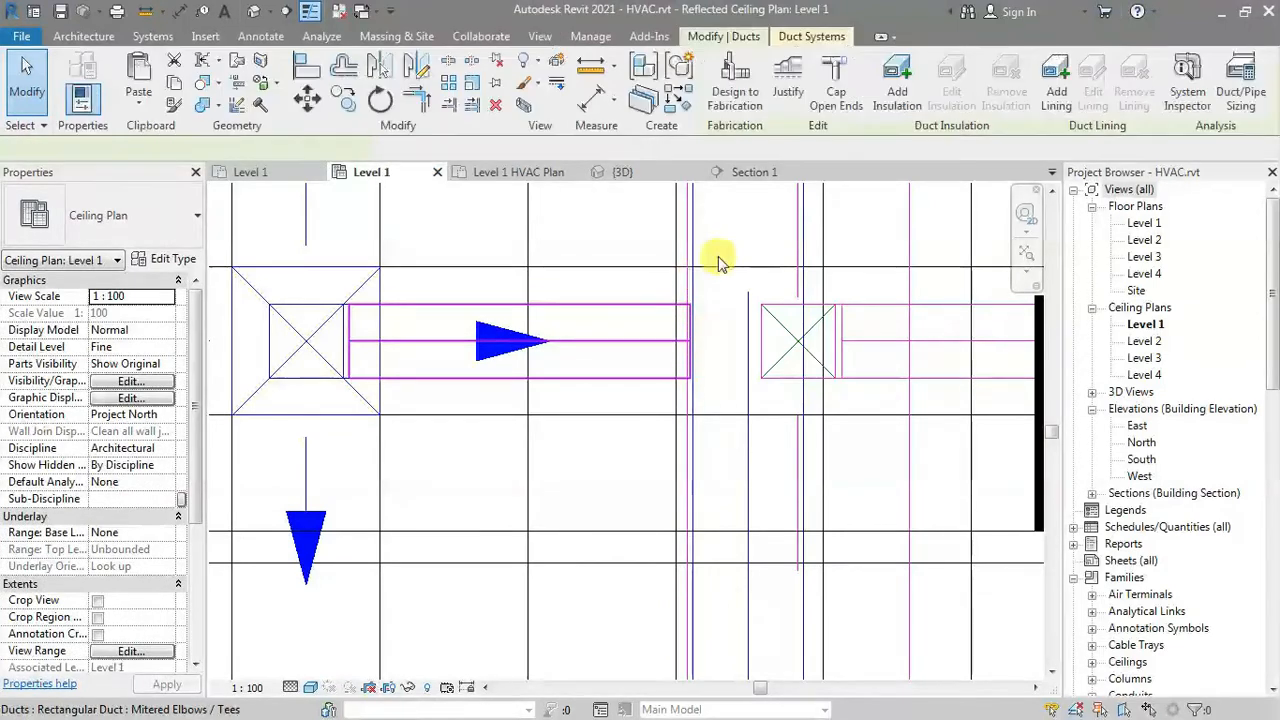
pyautogui.scroll(4, 696, 302)
pyautogui.moveTo(671, 311); pyautogui.dragTo(694, 311)
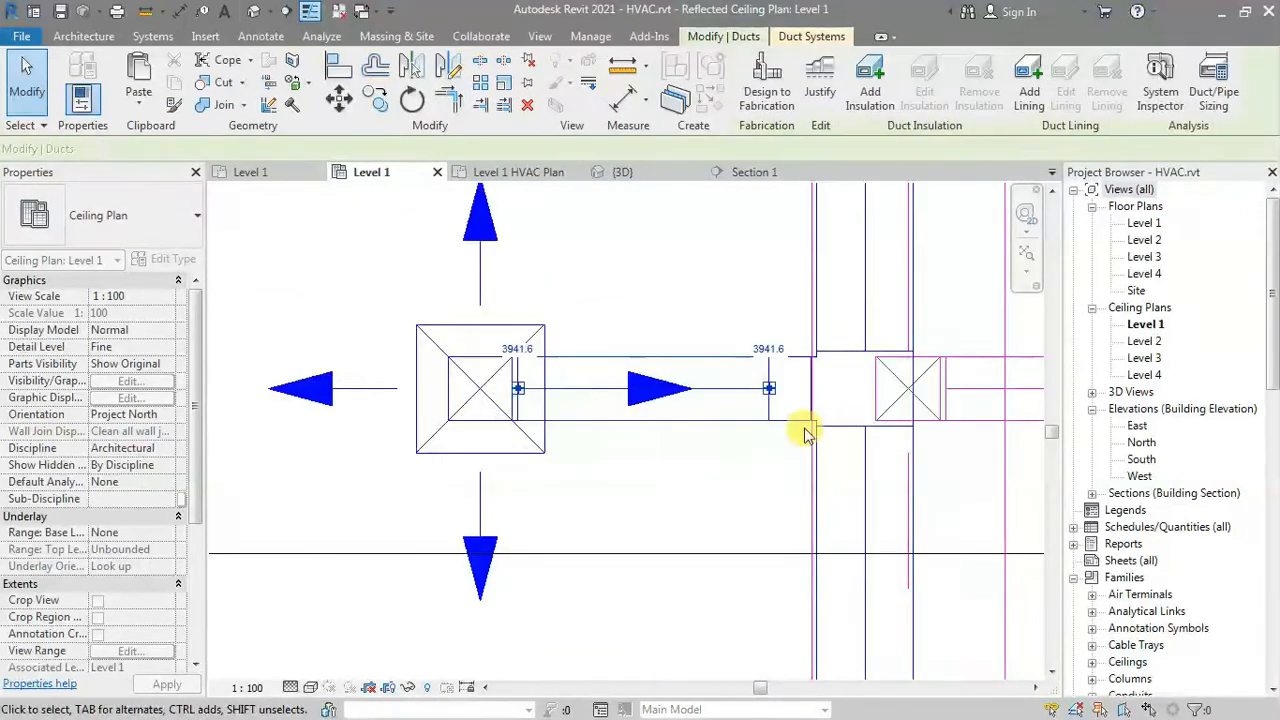
pyautogui.scroll(-1, 838, 428)
pyautogui.press('Escape')
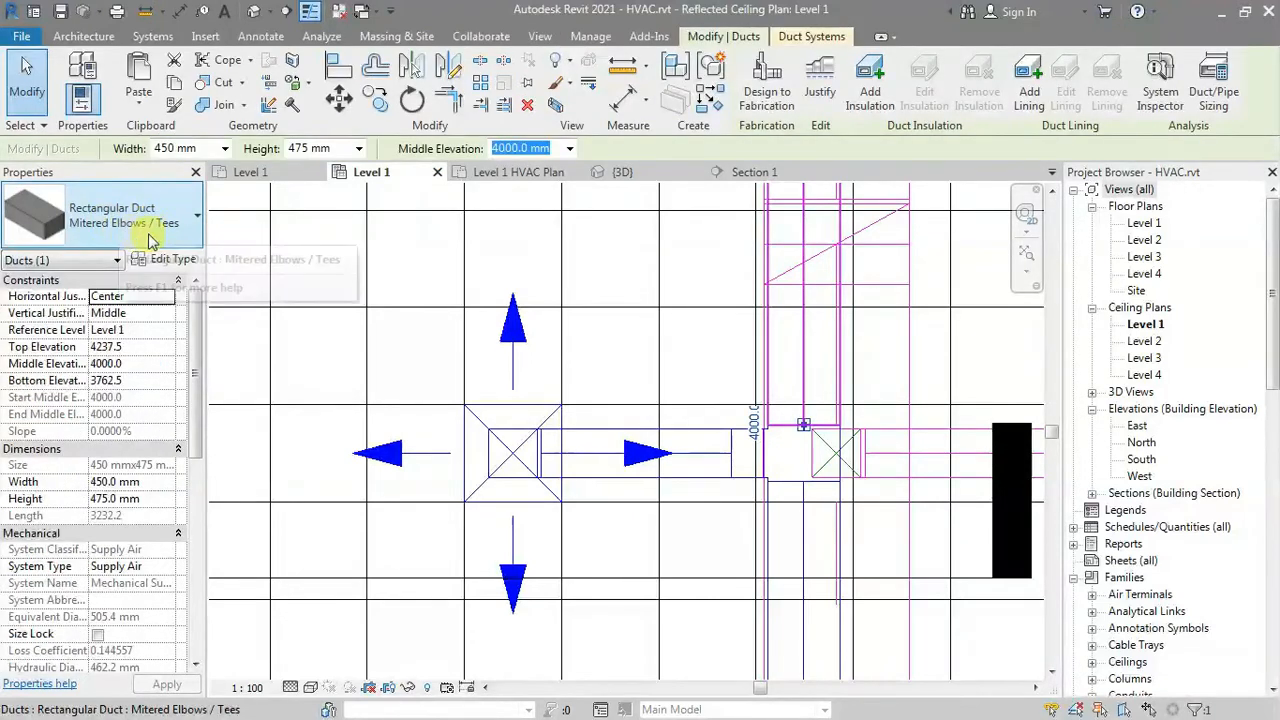
# Step: Open the 3D view and raise the top of the section box above the supply ducts
pyautogui.scroll(2, 630, 360)
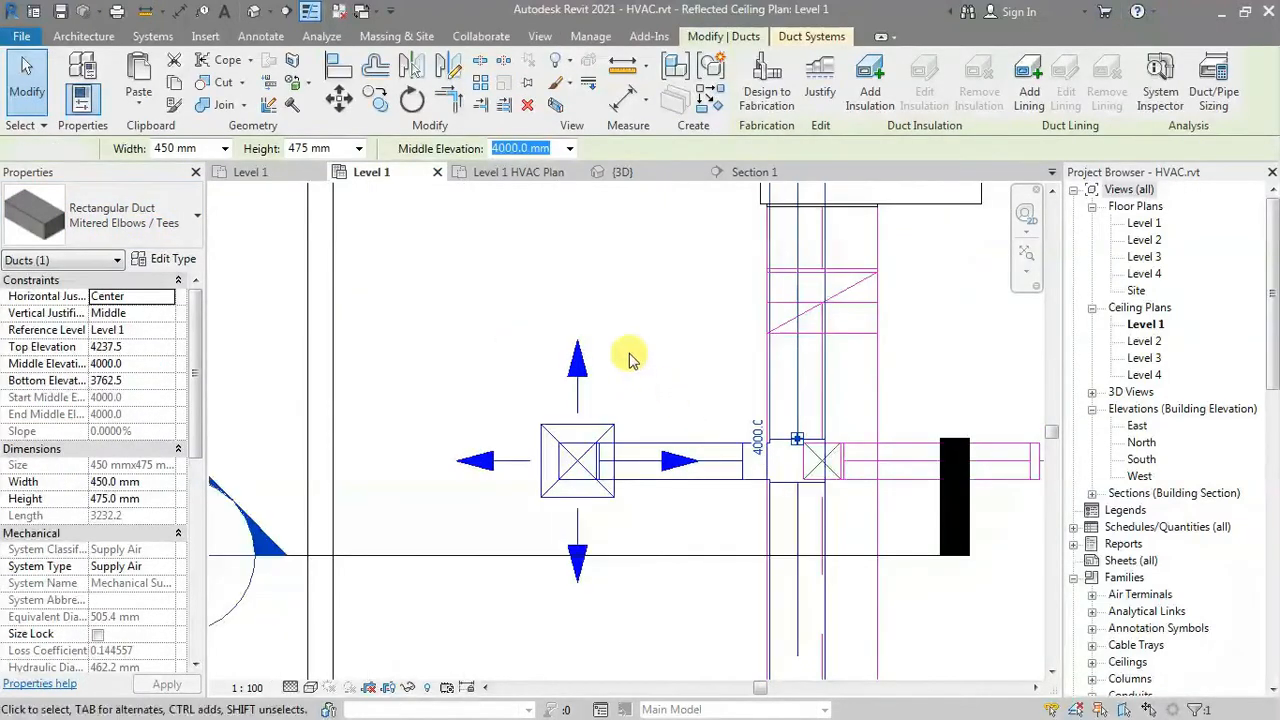
pyautogui.click(650, 170)
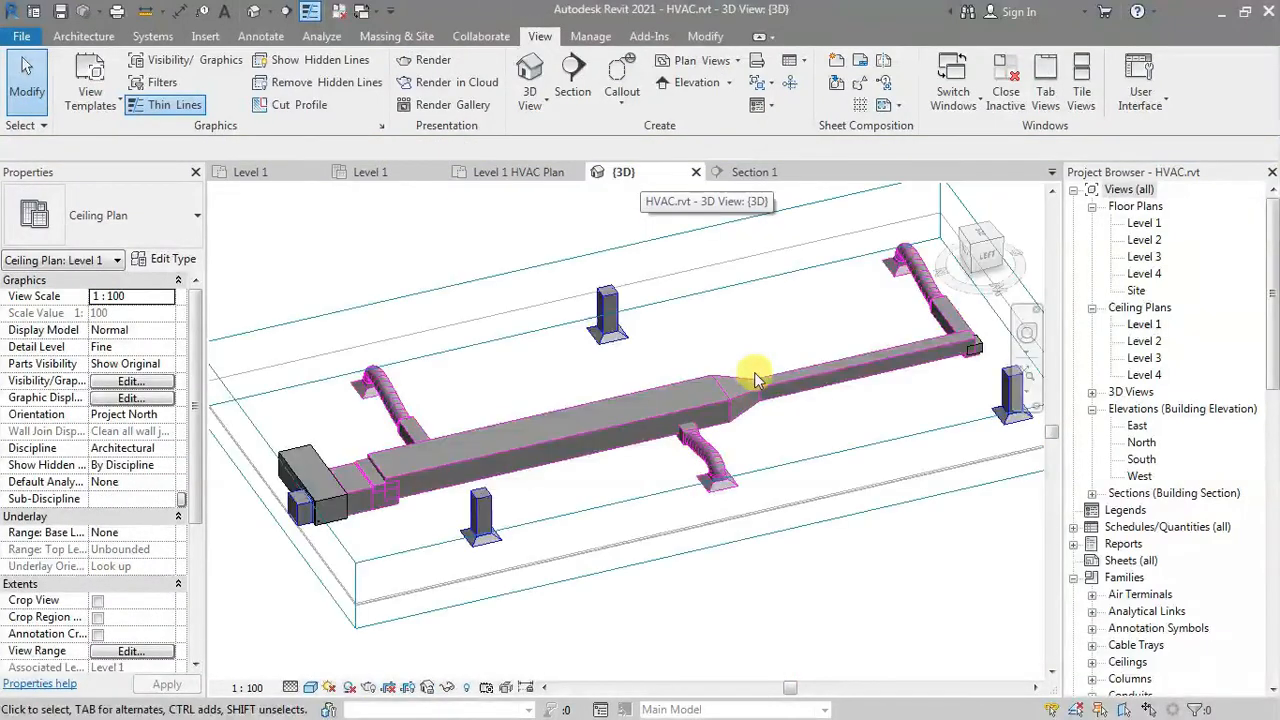
pyautogui.click(789, 447)
pyautogui.moveTo(670, 352); pyautogui.dragTo(790, 525)
pyautogui.keyDown('shift'); pyautogui.moveTo(785, 503); pyautogui.dragTo(890, 447, button='middle'); pyautogui.keyUp('shift')
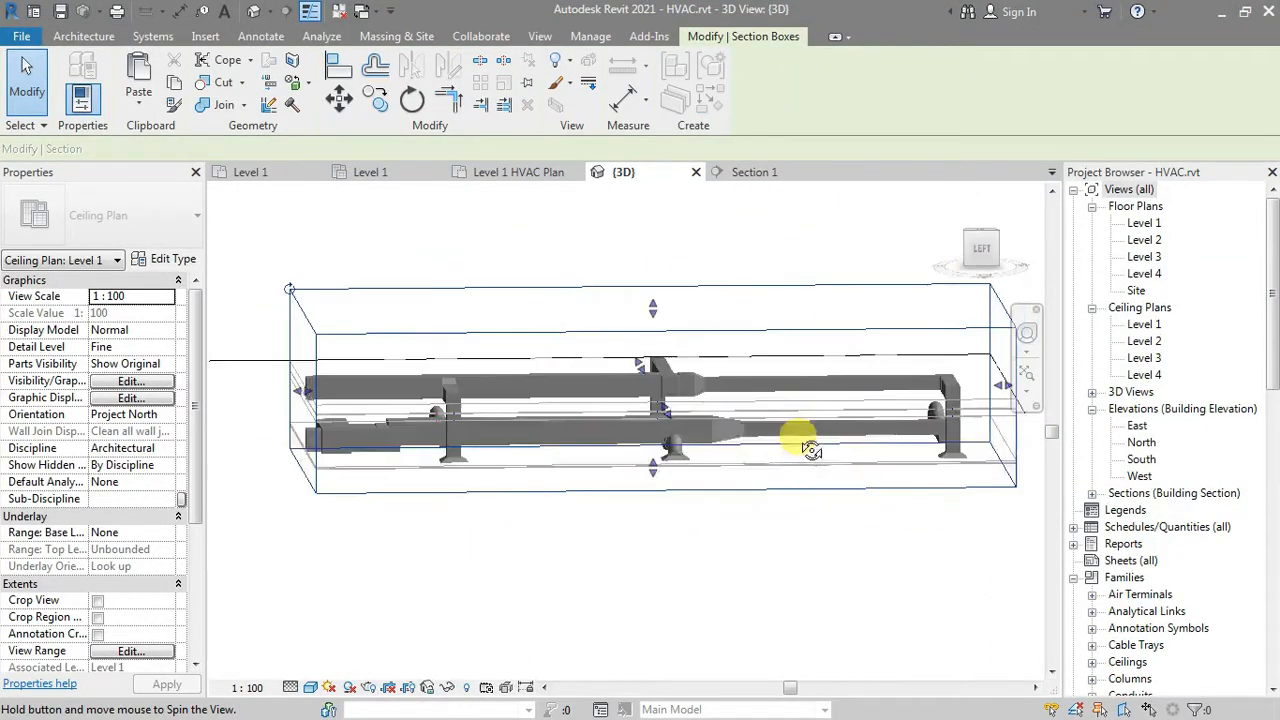
# Step: From the left side view, lower the main supply duct run to a middle elevation of 3600 mm
pyautogui.click(980, 250)
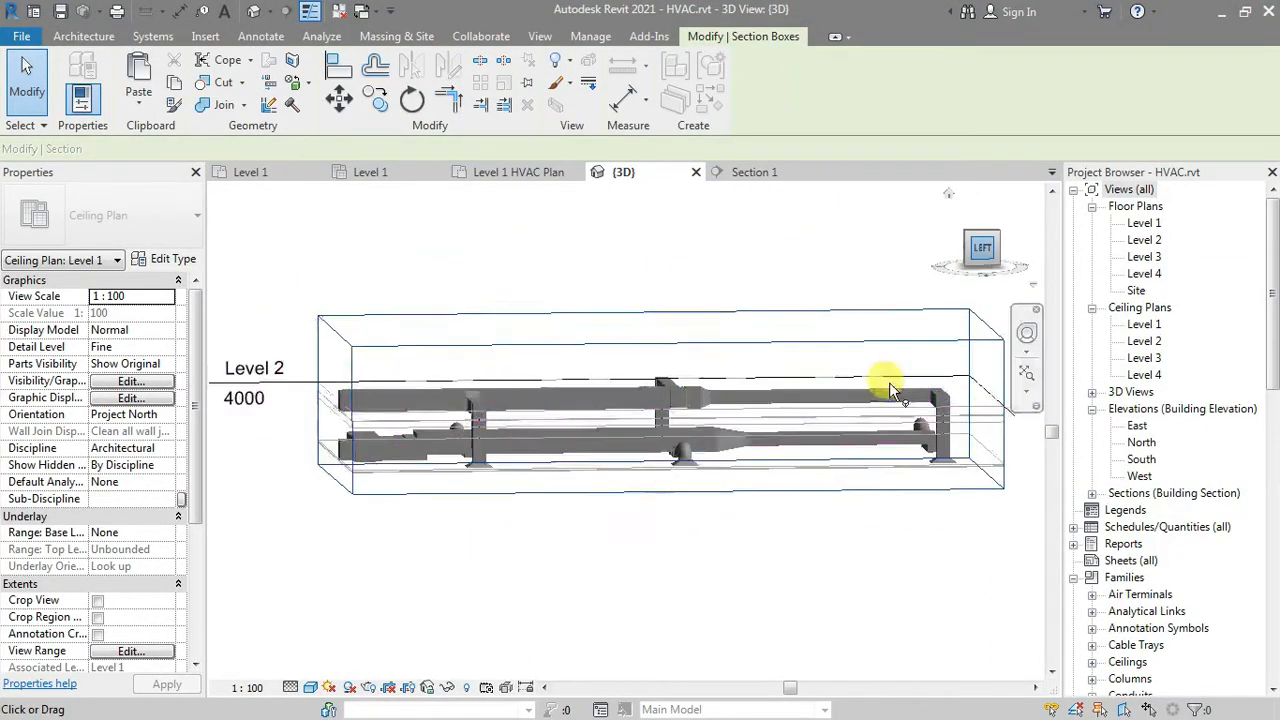
pyautogui.scroll(3, 704, 553)
pyautogui.click(700, 560)
pyautogui.scroll(1, 540, 408)
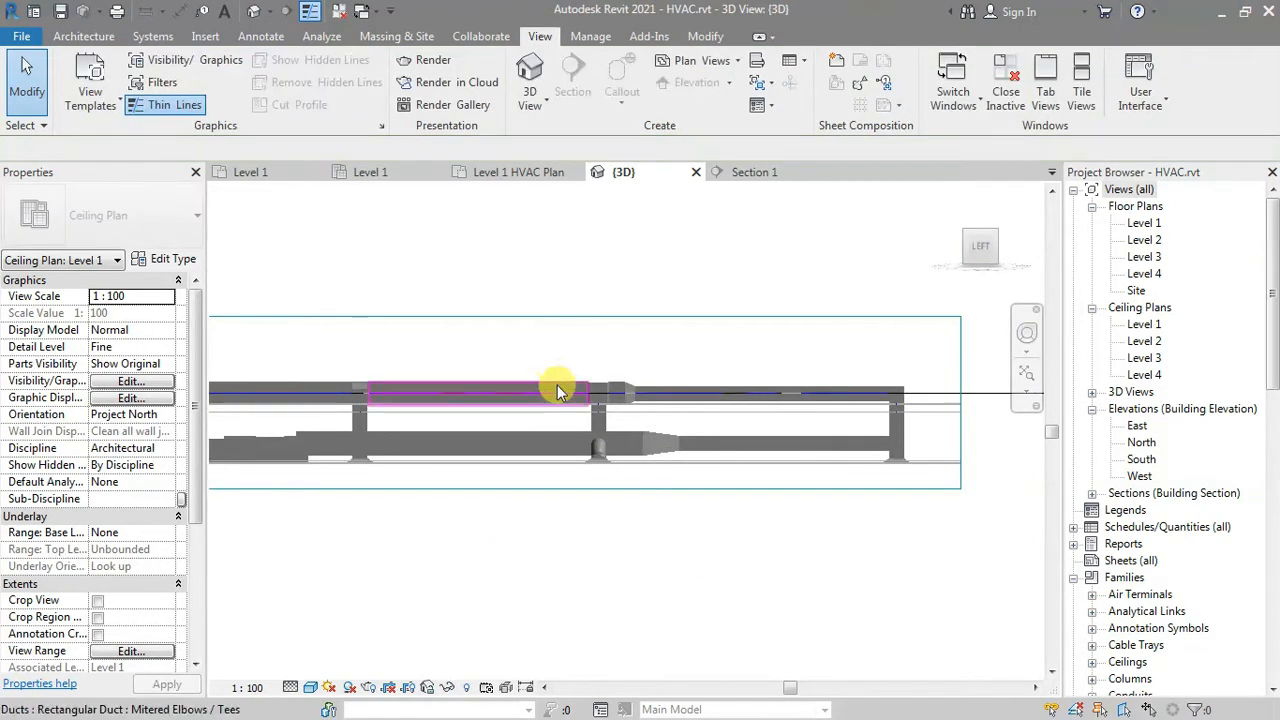
pyautogui.click(801, 599)
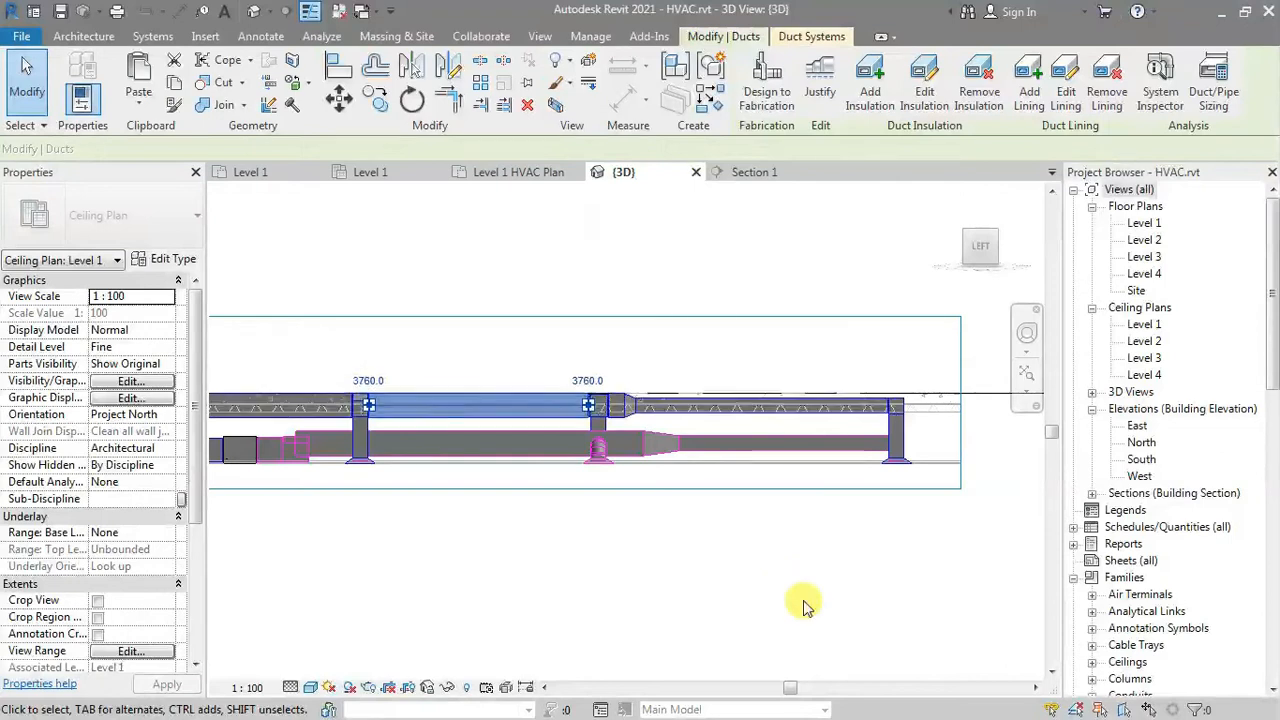
pyautogui.scroll(2, 586, 449)
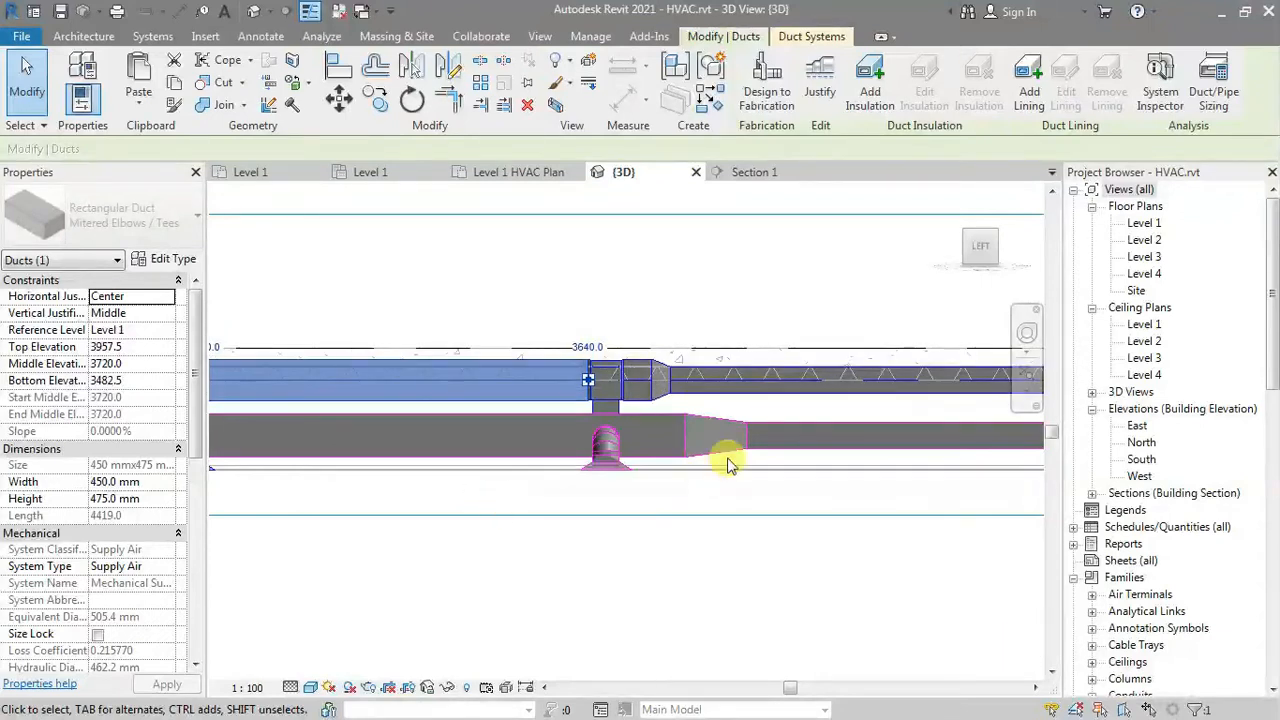
pyautogui.scroll(-4, 639, 448)
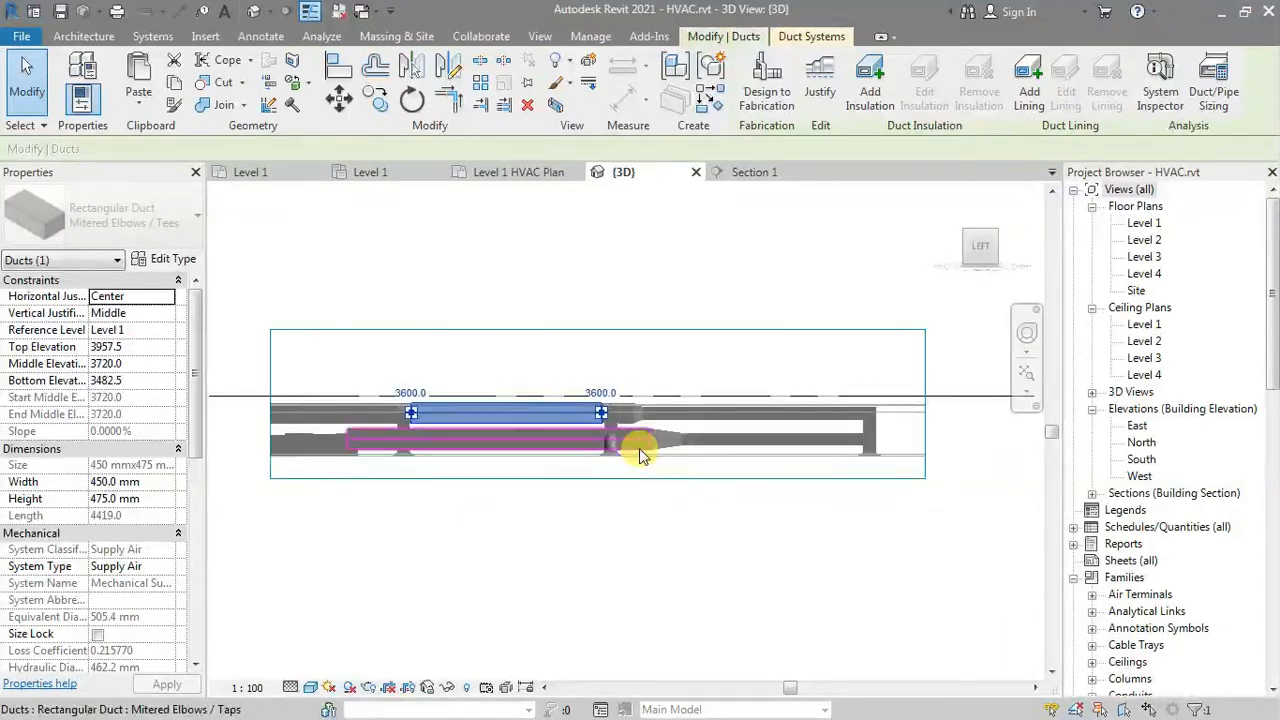
# Step: Examine the supply and return ducts from an angled 3D view, trying Wireframe and returning to the Shaded visual style
pyautogui.click(500, 502)
pyautogui.keyDown('shift'); pyautogui.moveTo(500, 503); pyautogui.dragTo(586, 631, button='middle'); pyautogui.keyUp('shift')
pyautogui.press('s')
pyautogui.press('d')
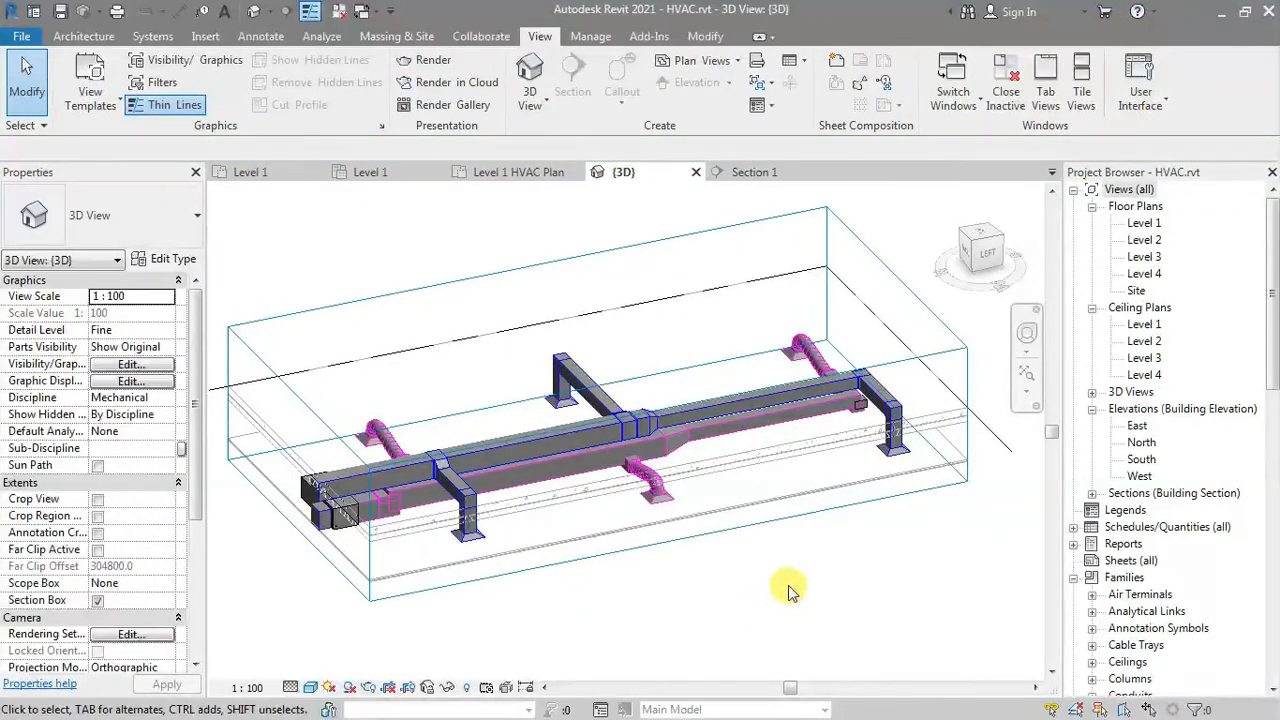
pyautogui.press('w')
pyautogui.press('f')
pyautogui.press('s')
pyautogui.press('d')
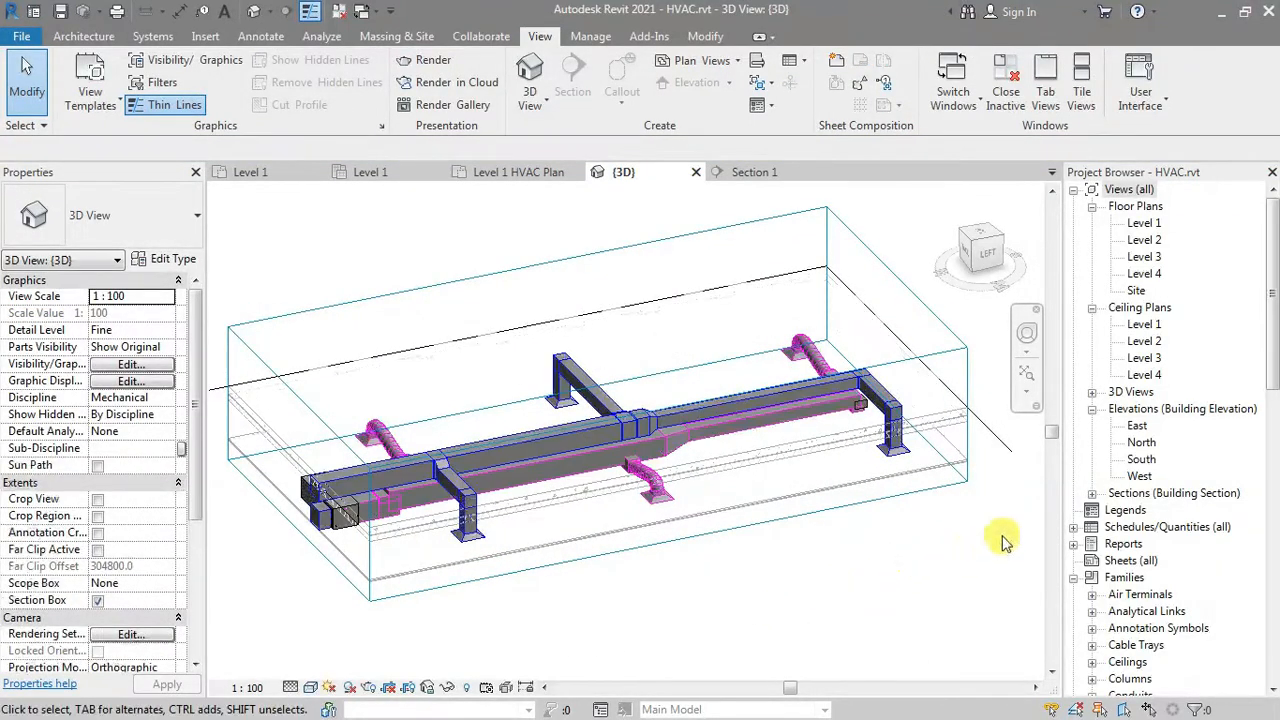
# Step: Delete the elbow and the vertical duct above the last-row supply diffuser
pyautogui.scroll(2, 818, 520)
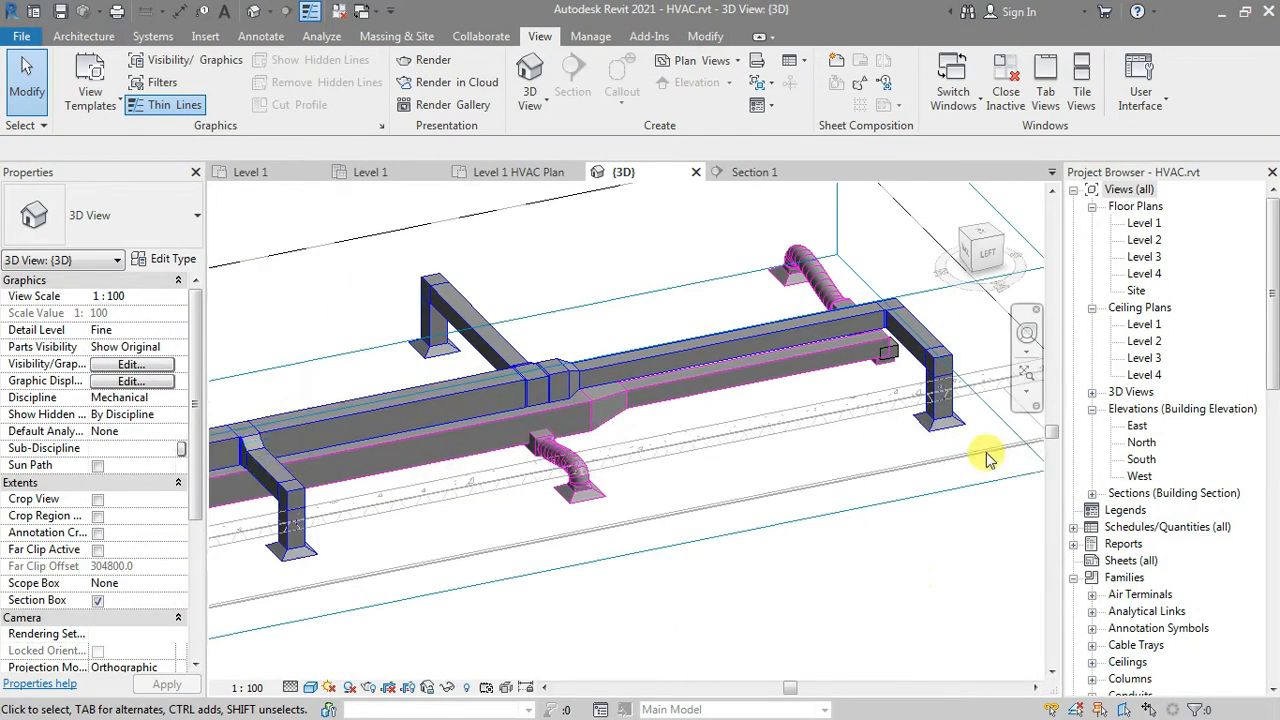
pyautogui.moveTo(951, 371); pyautogui.dragTo(875, 392, button='middle')
pyautogui.scroll(2, 874, 391)
pyautogui.scroll(3, 874, 390)
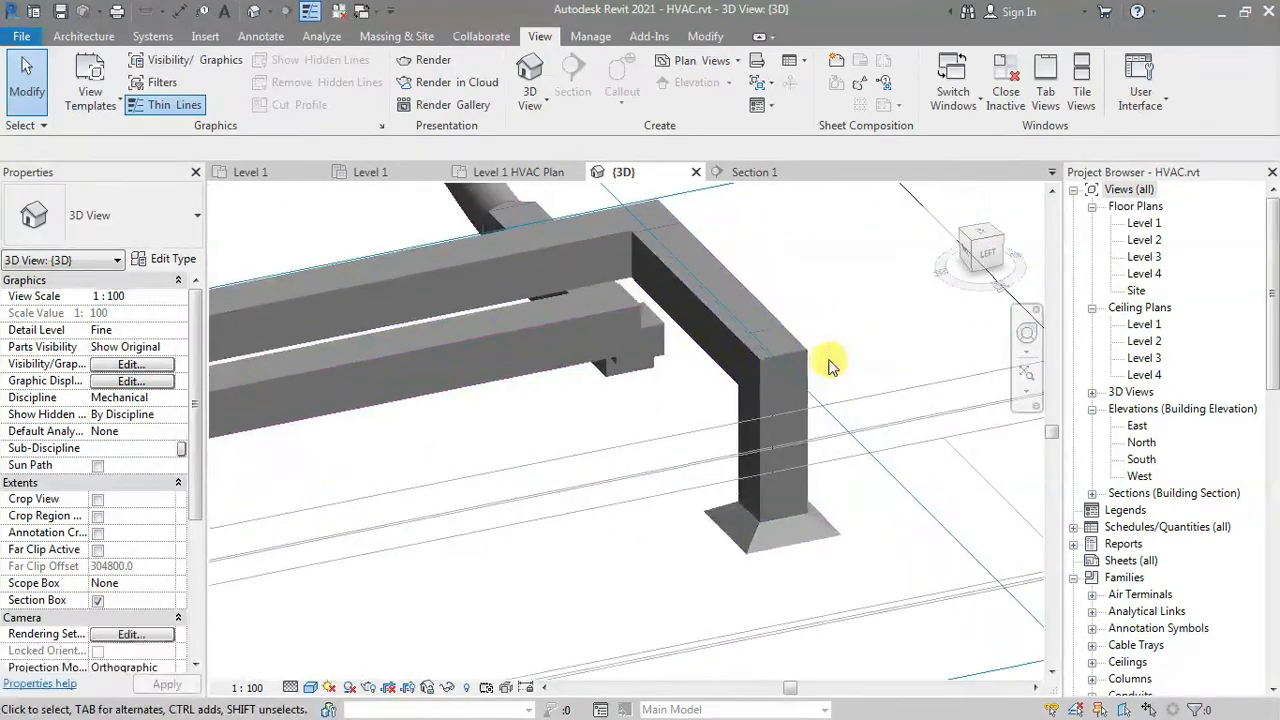
pyautogui.click(810, 489)
pyautogui.press('Delete')
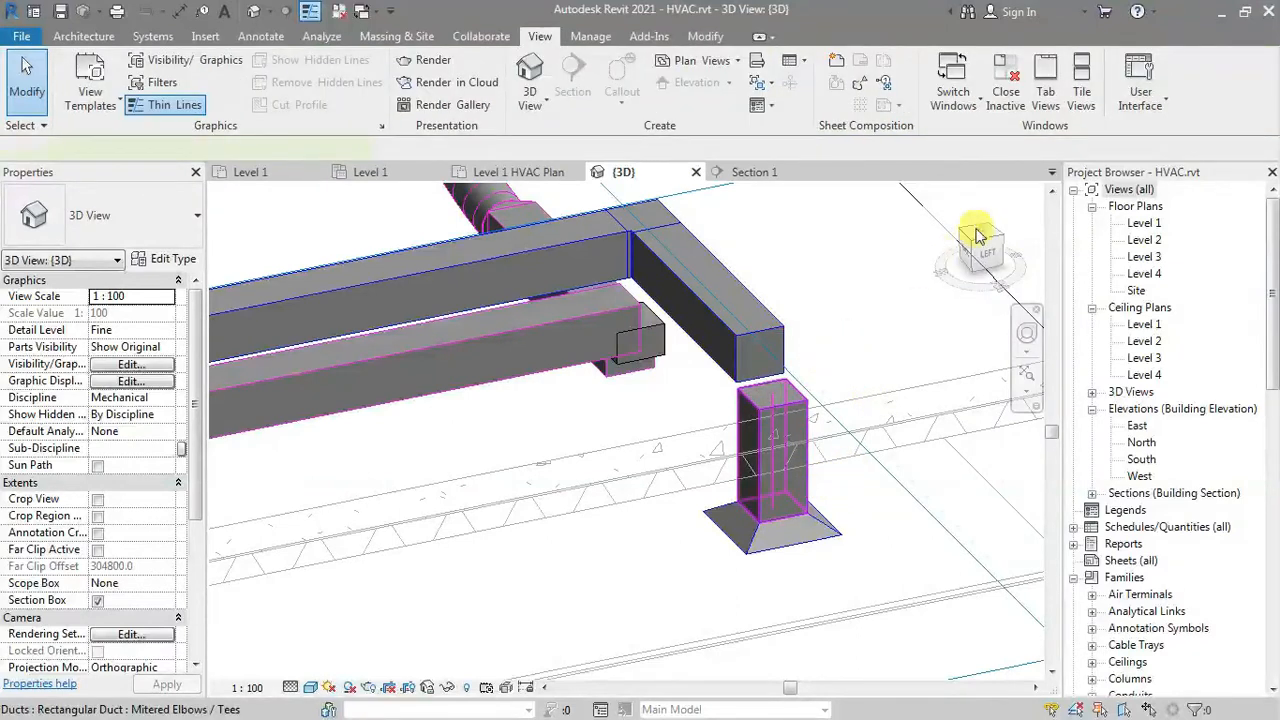
pyautogui.press('Delete')
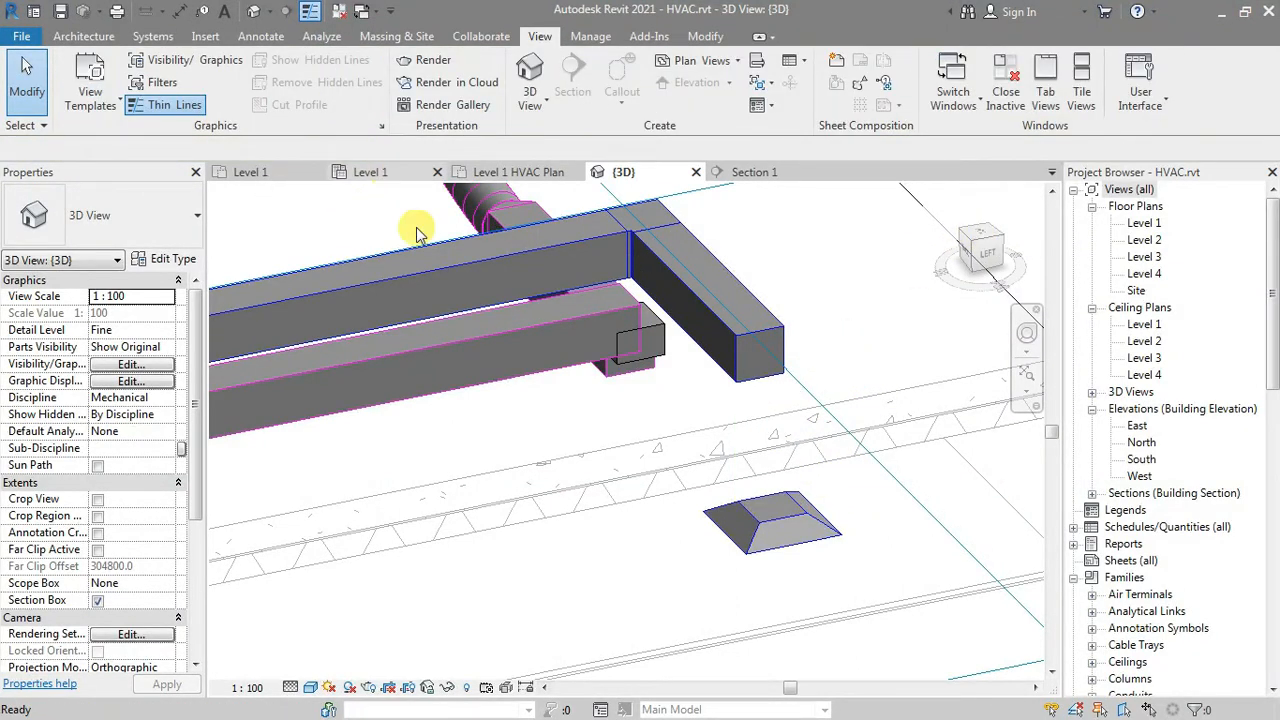
# Step: In the Level 1 ceiling plan, shorten the last-row branch duct from its open end to about 565 mm long
pyautogui.moveTo(800, 443); pyautogui.dragTo(594, 289, button='middle')
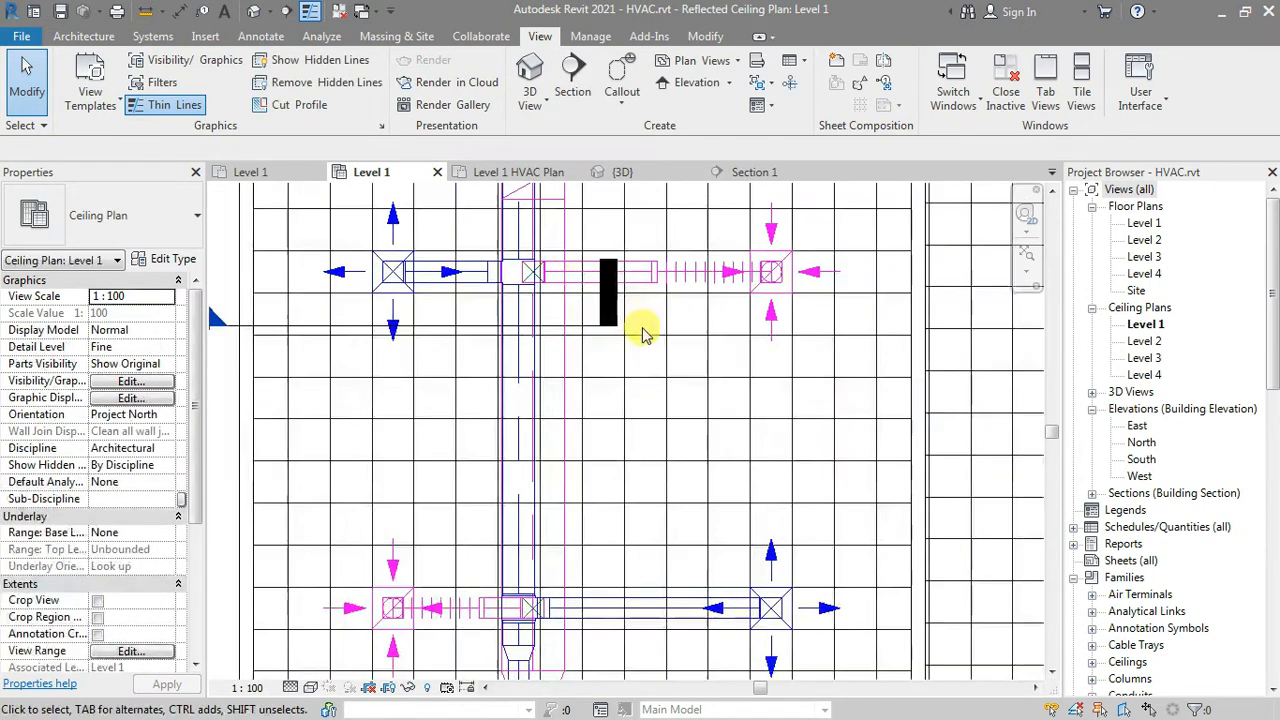
pyautogui.scroll(-1, 642, 330)
pyautogui.moveTo(643, 582); pyautogui.dragTo(600, 430, button='middle')
pyautogui.scroll(1, 606, 426)
pyautogui.scroll(-1, 682, 523)
pyautogui.scroll(-2, 640, 548)
pyautogui.moveTo(640, 548); pyautogui.dragTo(690, 242, button='middle')
pyautogui.scroll(4, 566, 340)
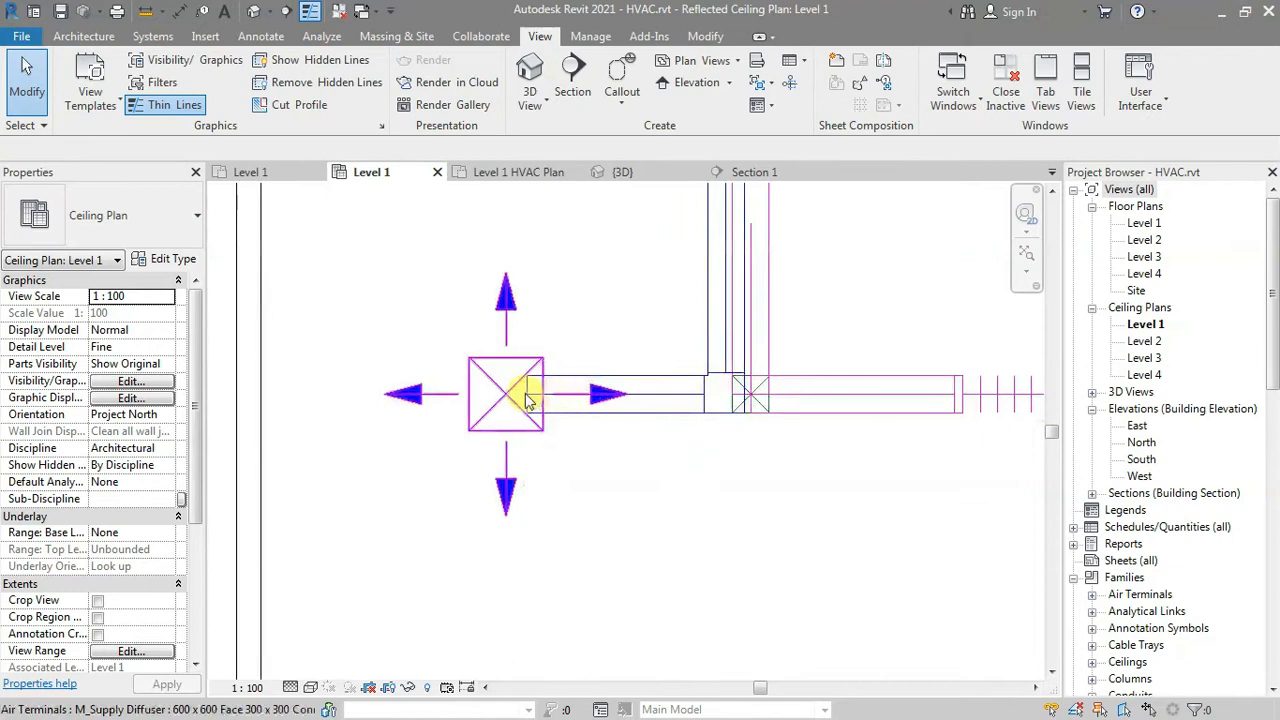
pyautogui.scroll(3, 517, 394)
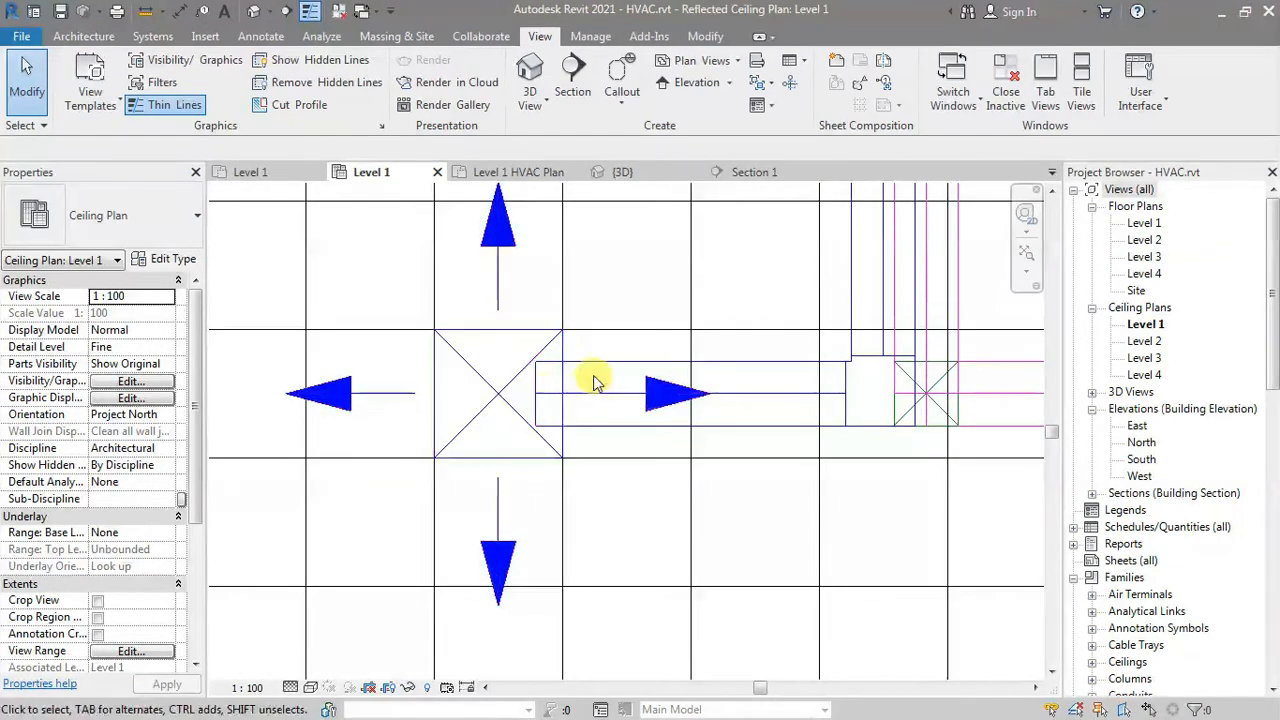
pyautogui.click(536, 393)
pyautogui.moveTo(537, 391); pyautogui.dragTo(727, 393)
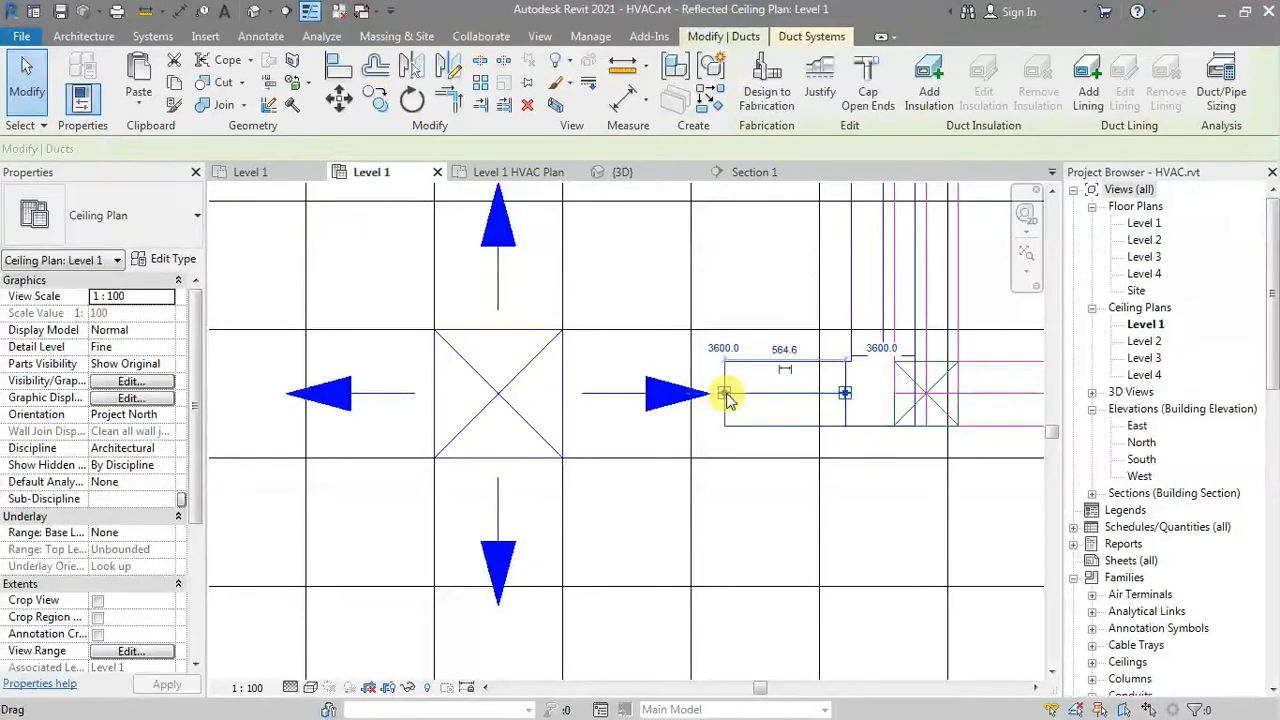
pyautogui.rightClick(724, 393)
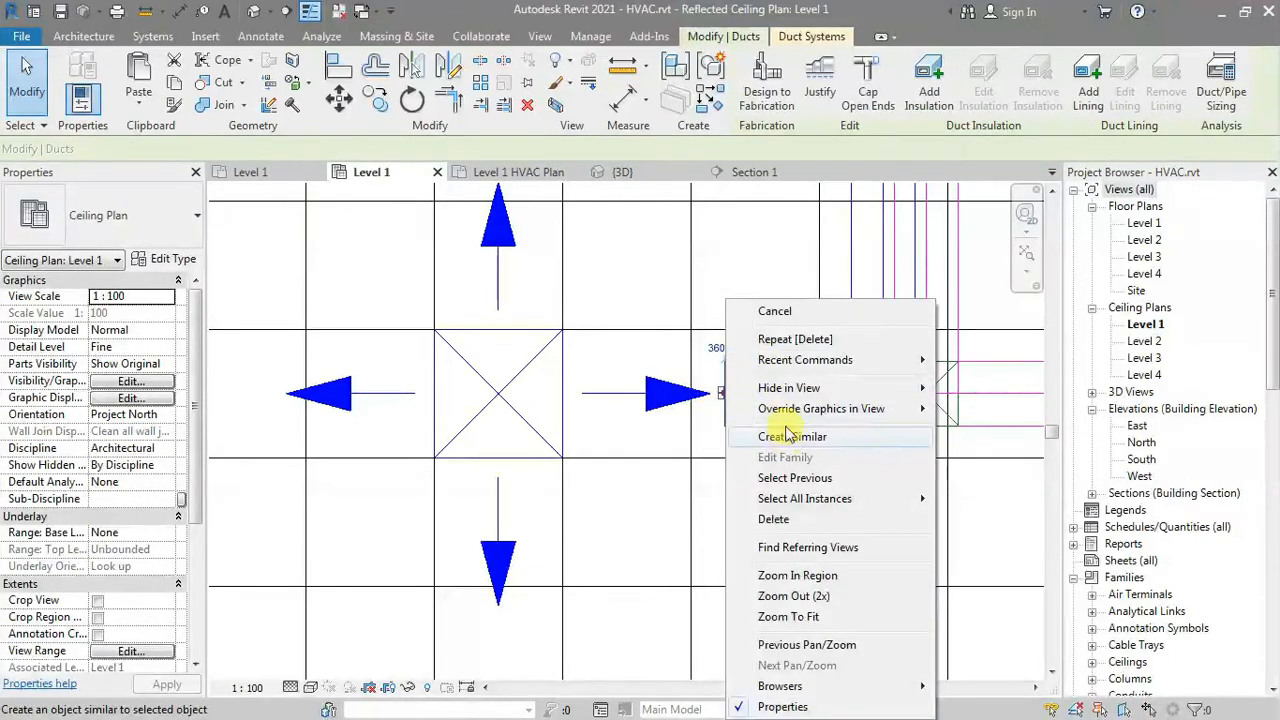
pyautogui.click(709, 441)
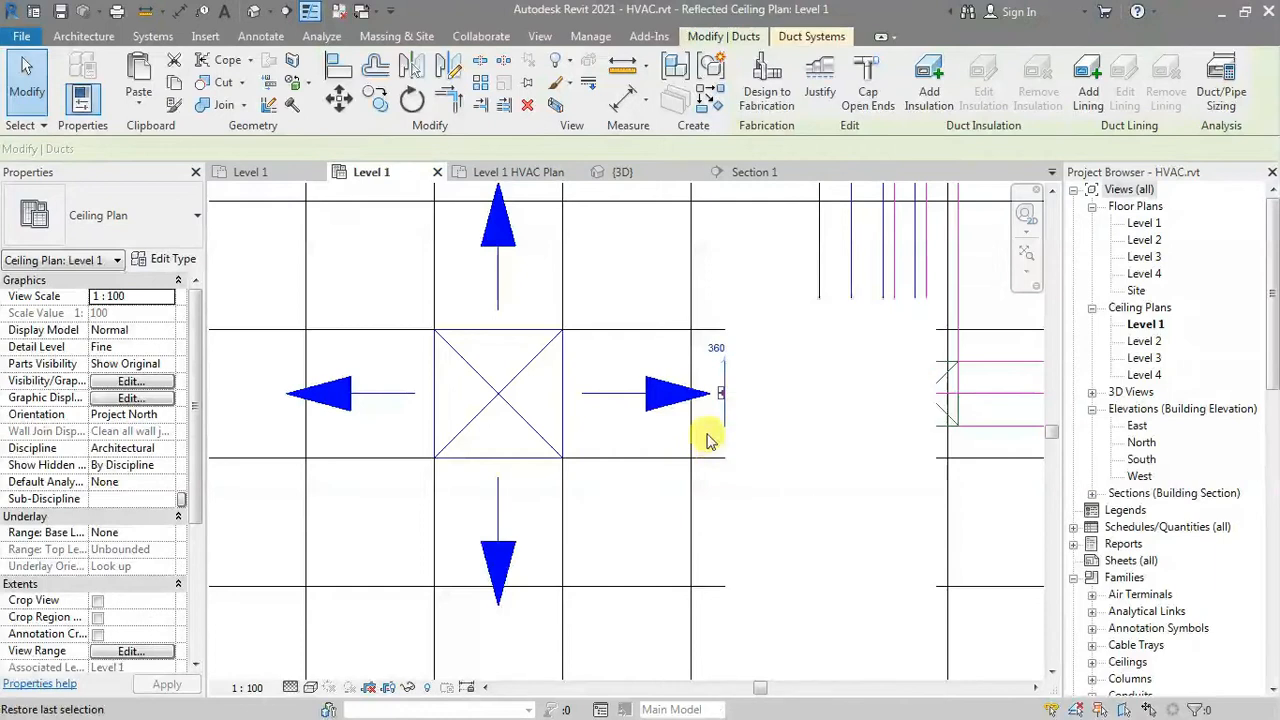
pyautogui.rightClick(720, 395)
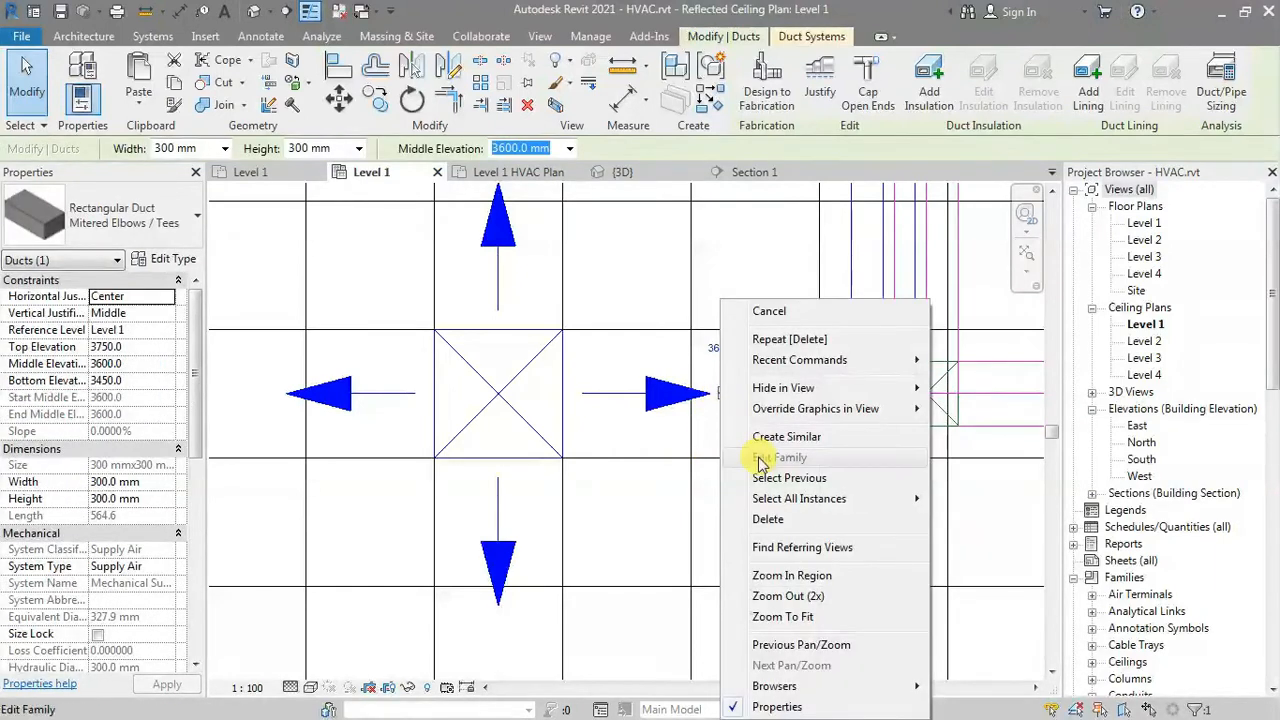
pyautogui.click(665, 486)
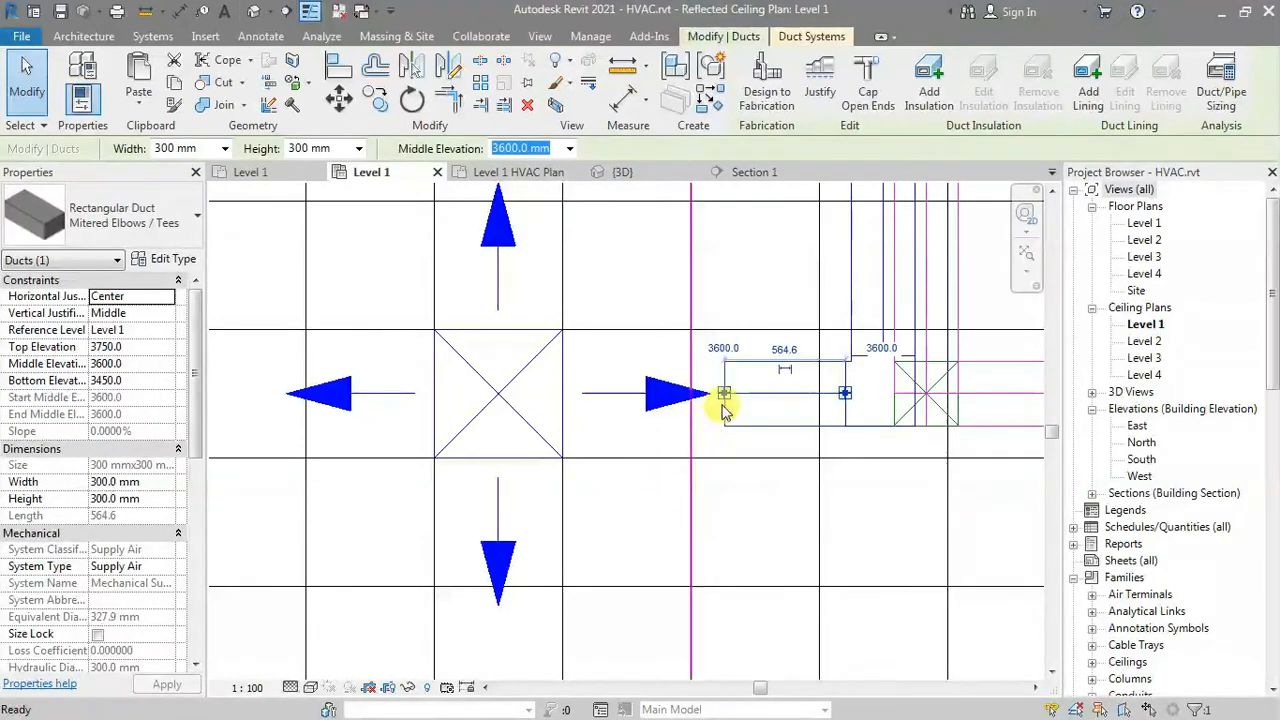
pyautogui.press('Escape')
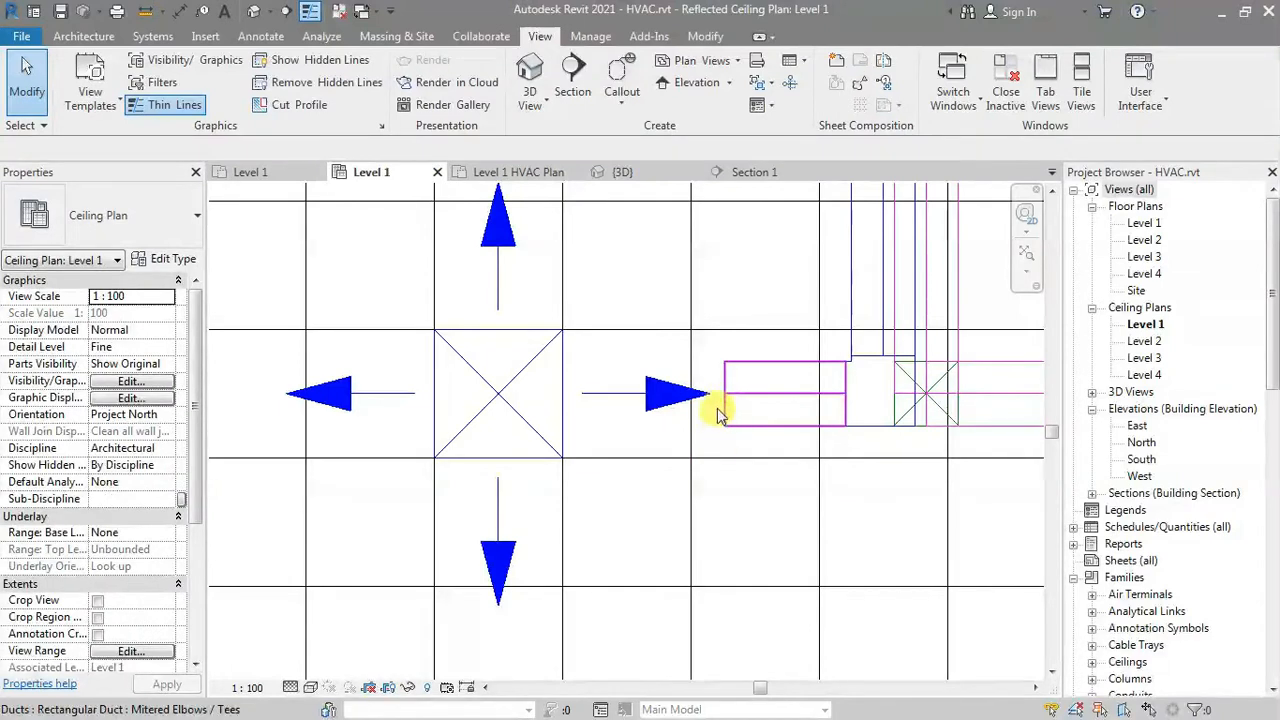
# Step: Draw a 300 mm round flex duct from the last-row branch duct's open end to the centre of its supply diffuser
pyautogui.click(724, 396)
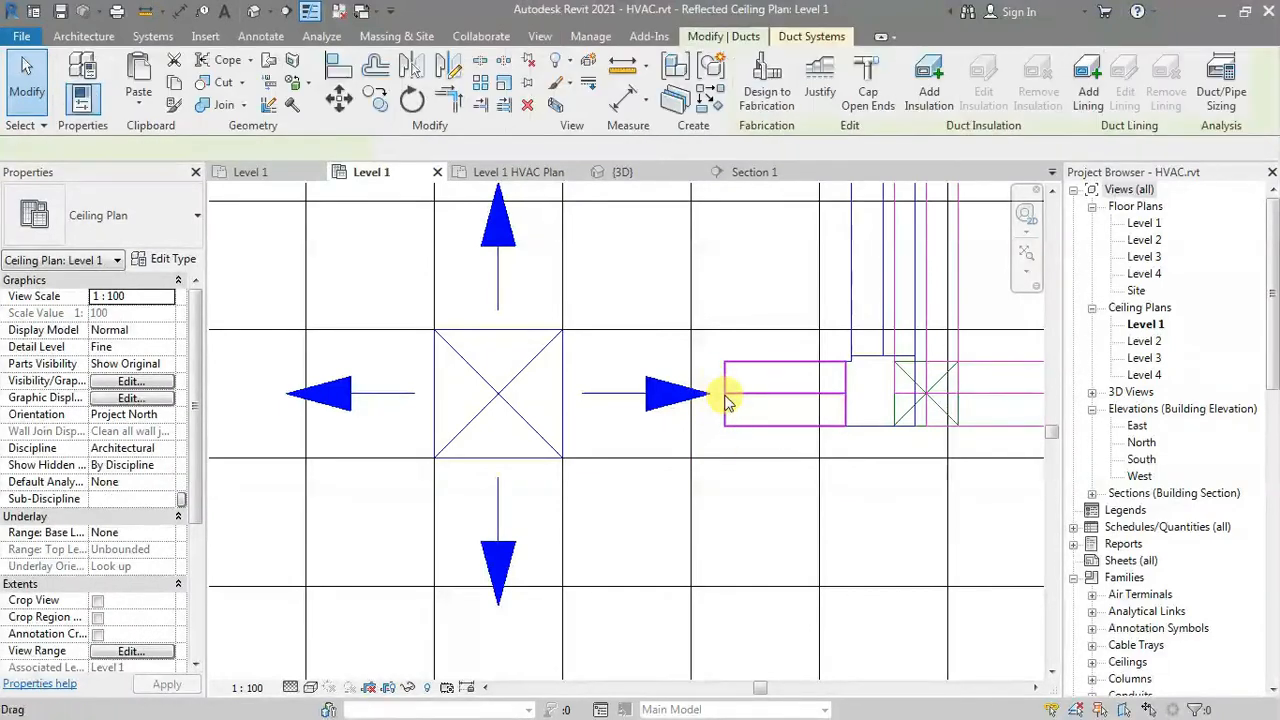
pyautogui.rightClick(724, 396)
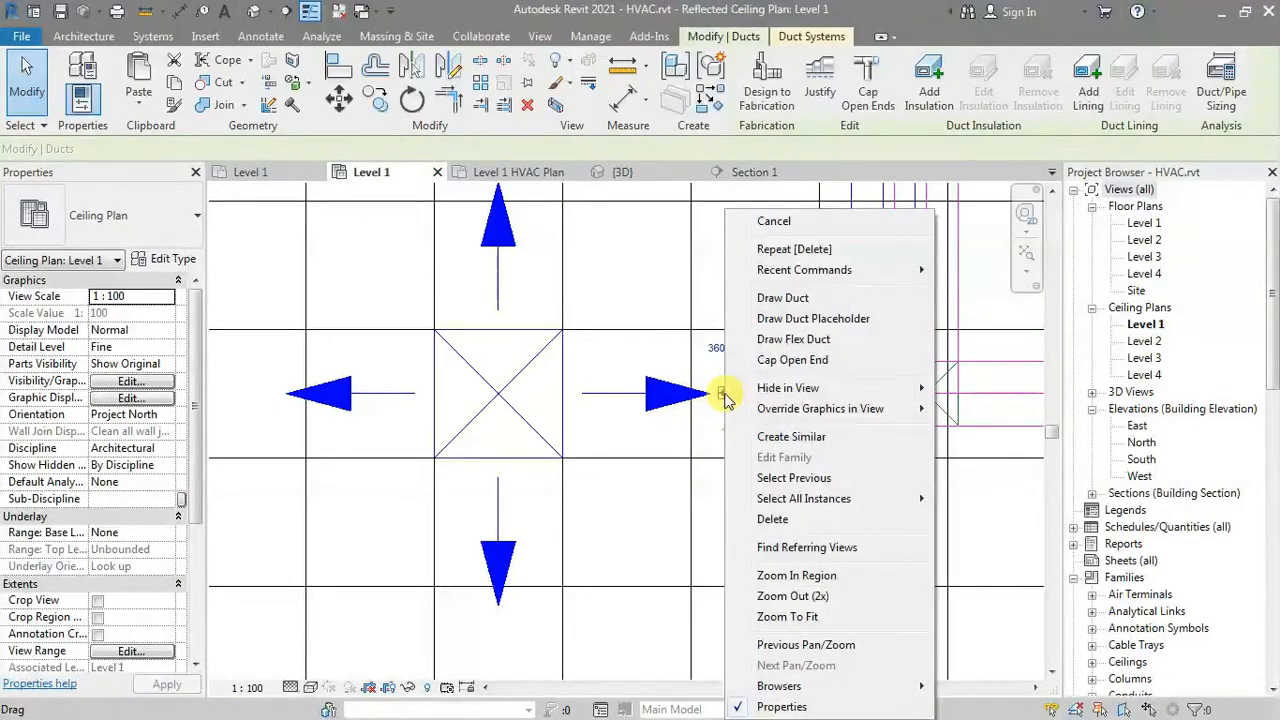
pyautogui.click(775, 360)
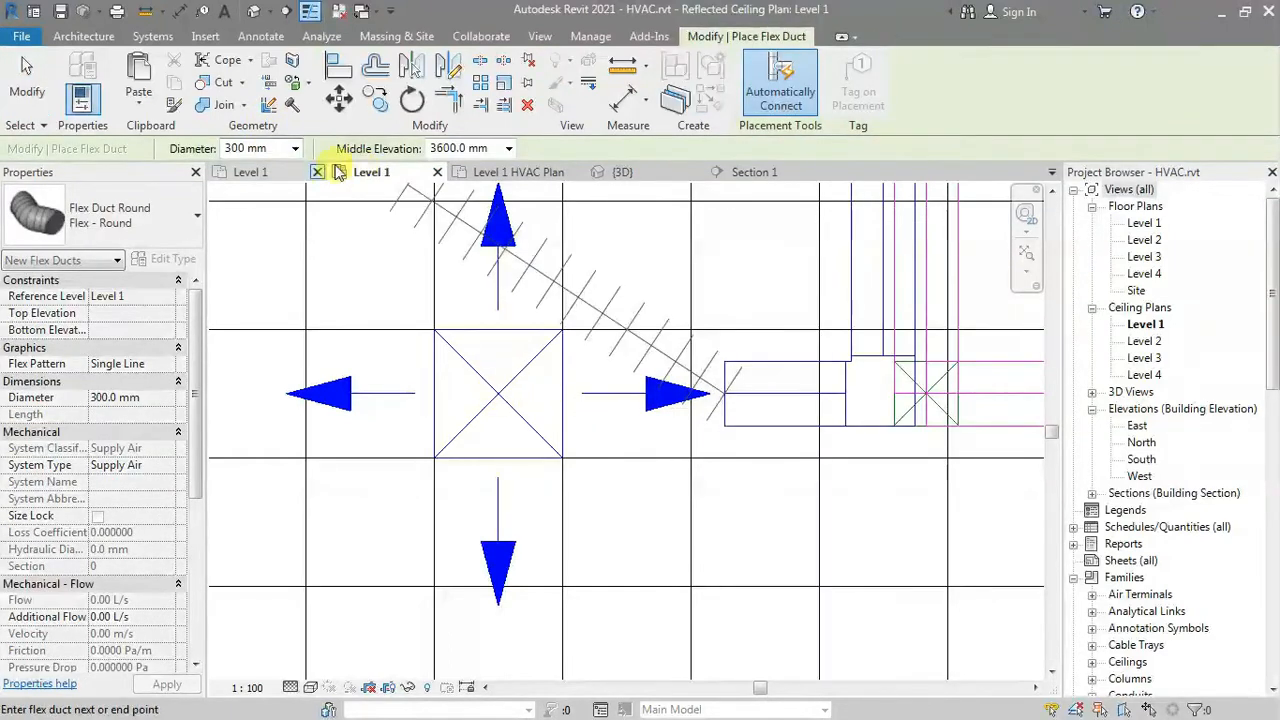
pyautogui.click(497, 392)
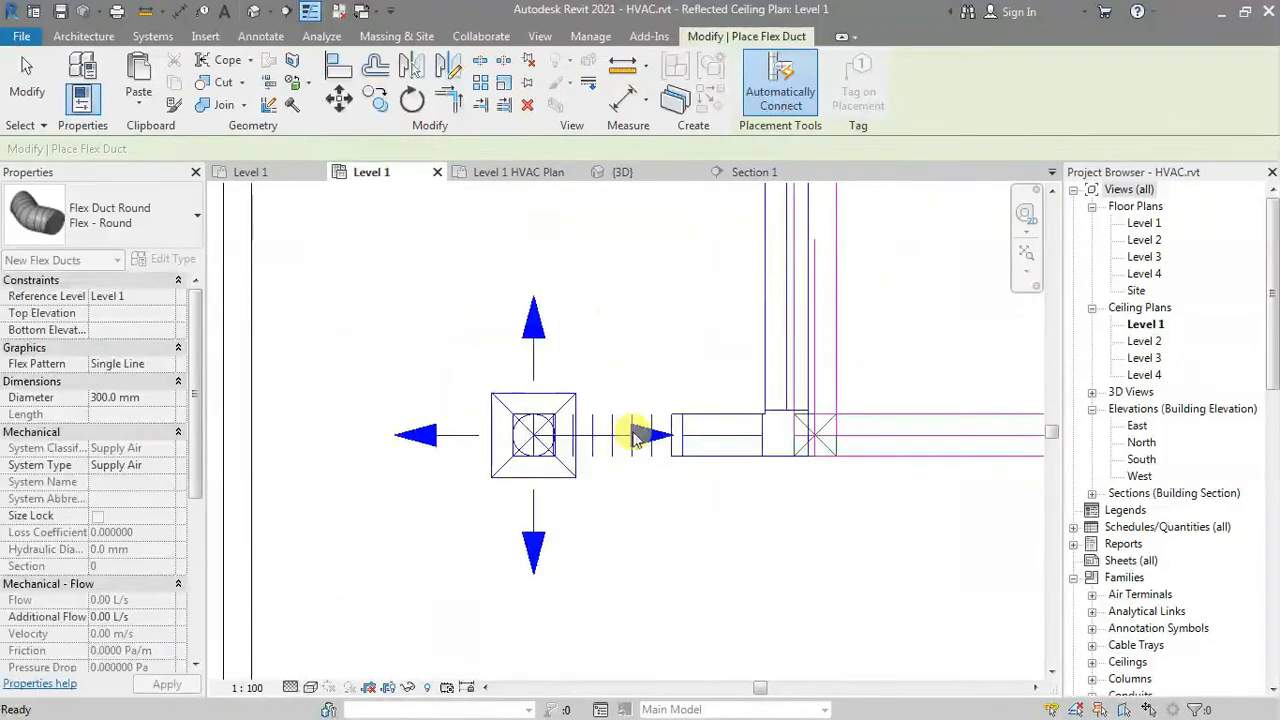
# Step: In the 3D view, delete the mitered elbow and the vertical duct above the supply diffuser nearest the heat pump
pyautogui.click(625, 172)
pyautogui.moveTo(905, 547); pyautogui.dragTo(901, 501, button='middle')
pyautogui.scroll(-1, 901, 501)
pyautogui.moveTo(678, 506); pyautogui.dragTo(845, 413, button='middle')
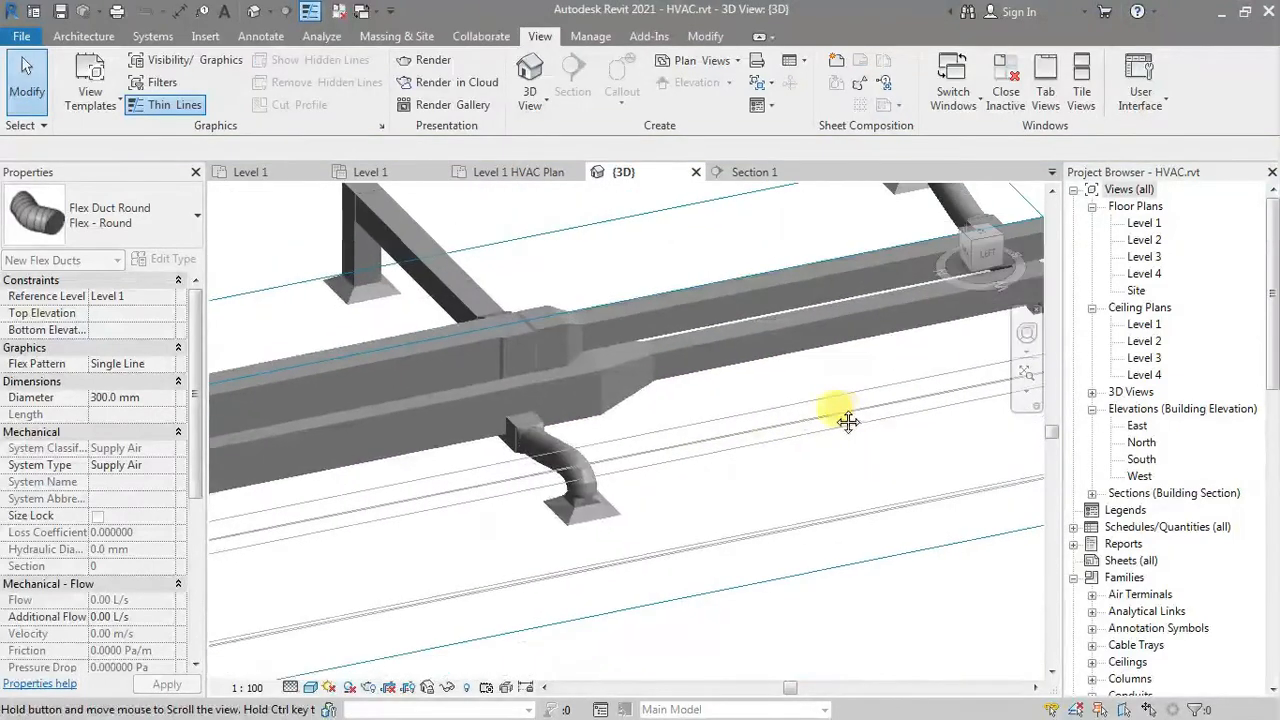
pyautogui.click(573, 494)
pyautogui.moveTo(586, 507); pyautogui.dragTo(960, 454, button='middle')
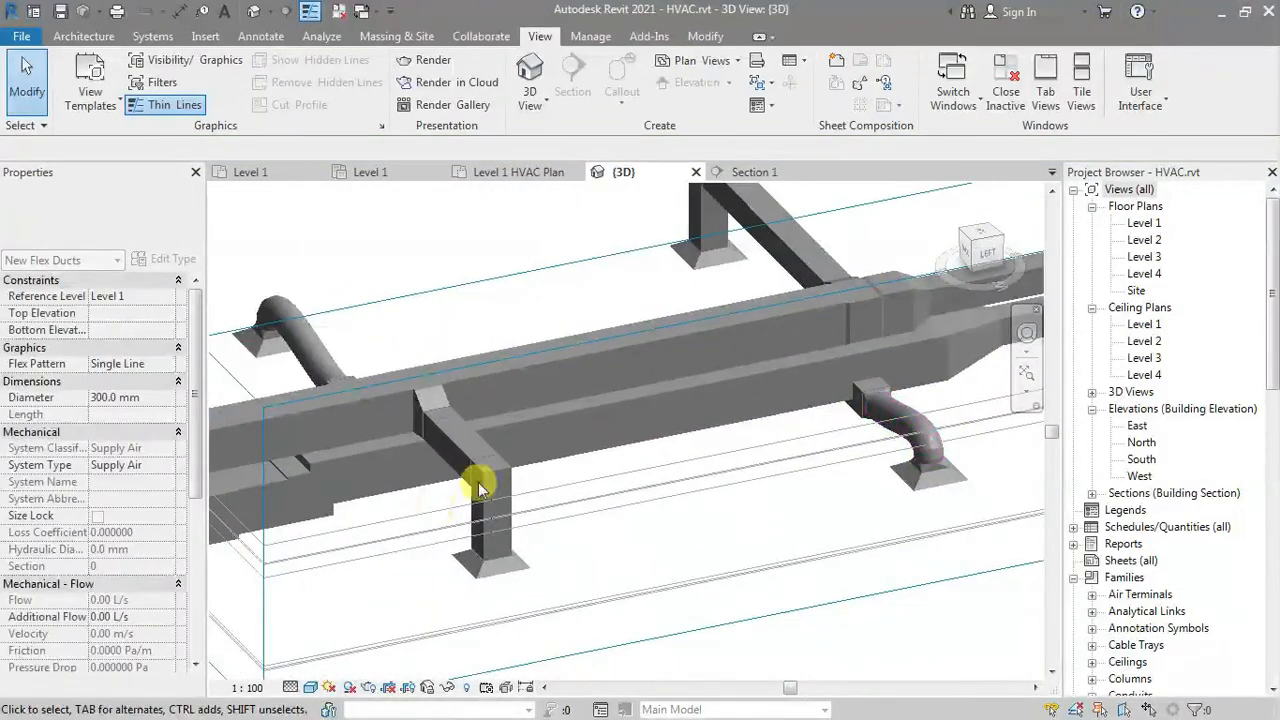
pyautogui.scroll(2, 437, 506)
pyautogui.press('Escape')
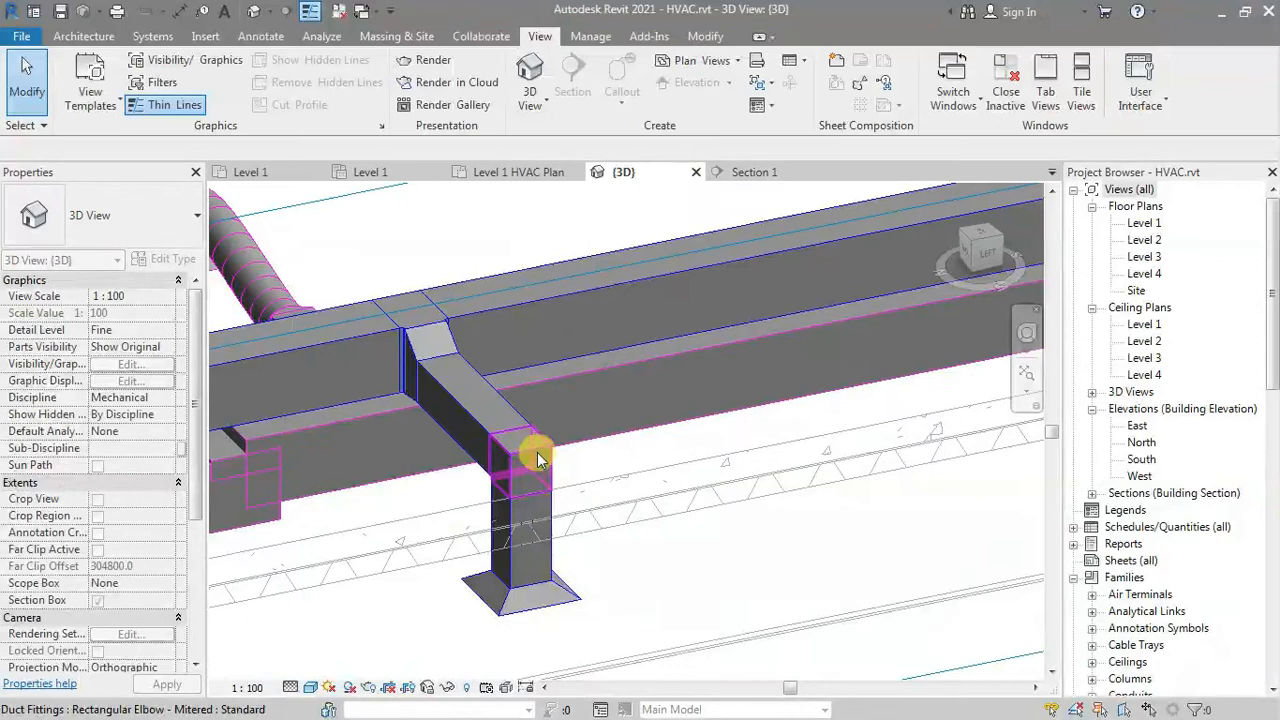
pyautogui.click(548, 555)
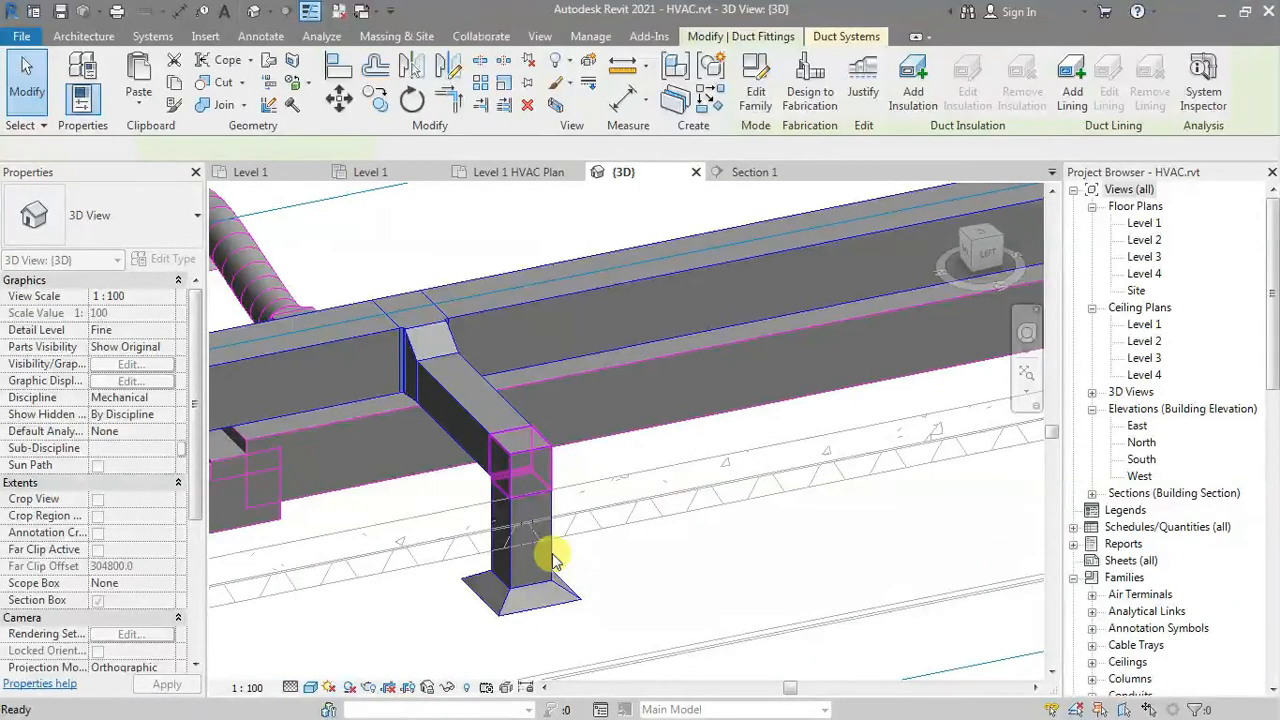
pyautogui.press('Escape')
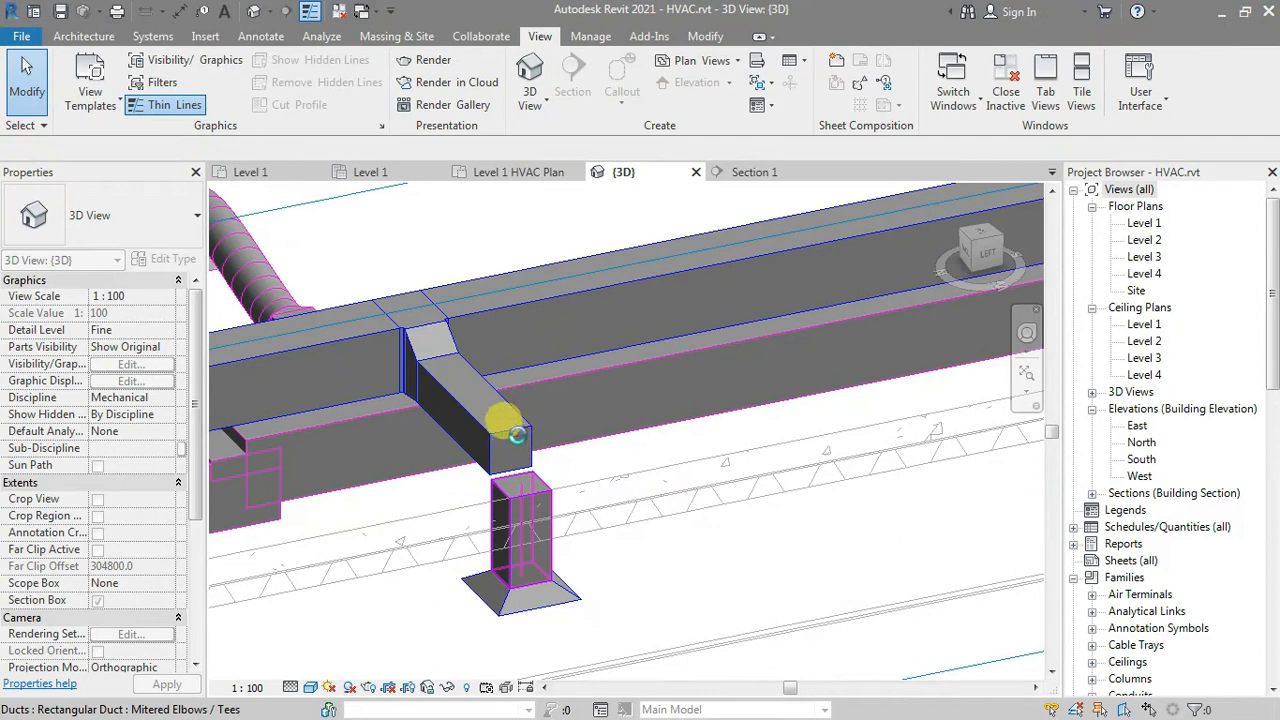
pyautogui.click(528, 432)
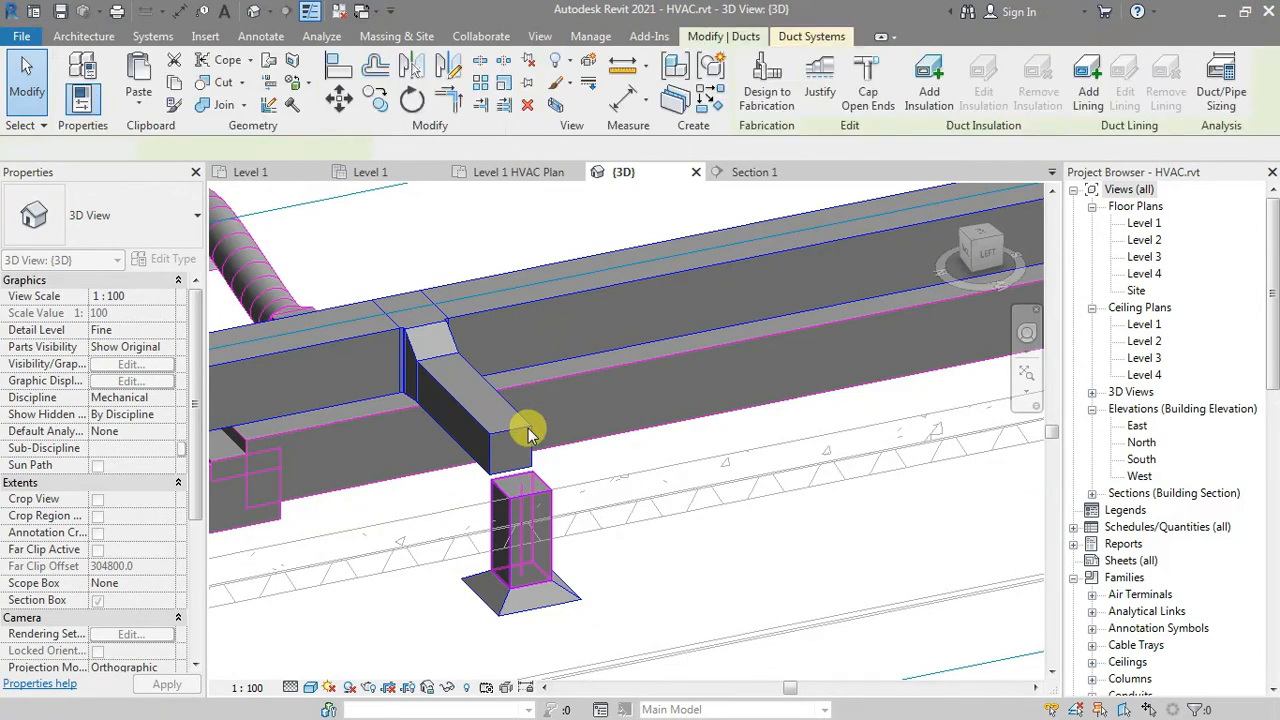
pyautogui.press('Delete')
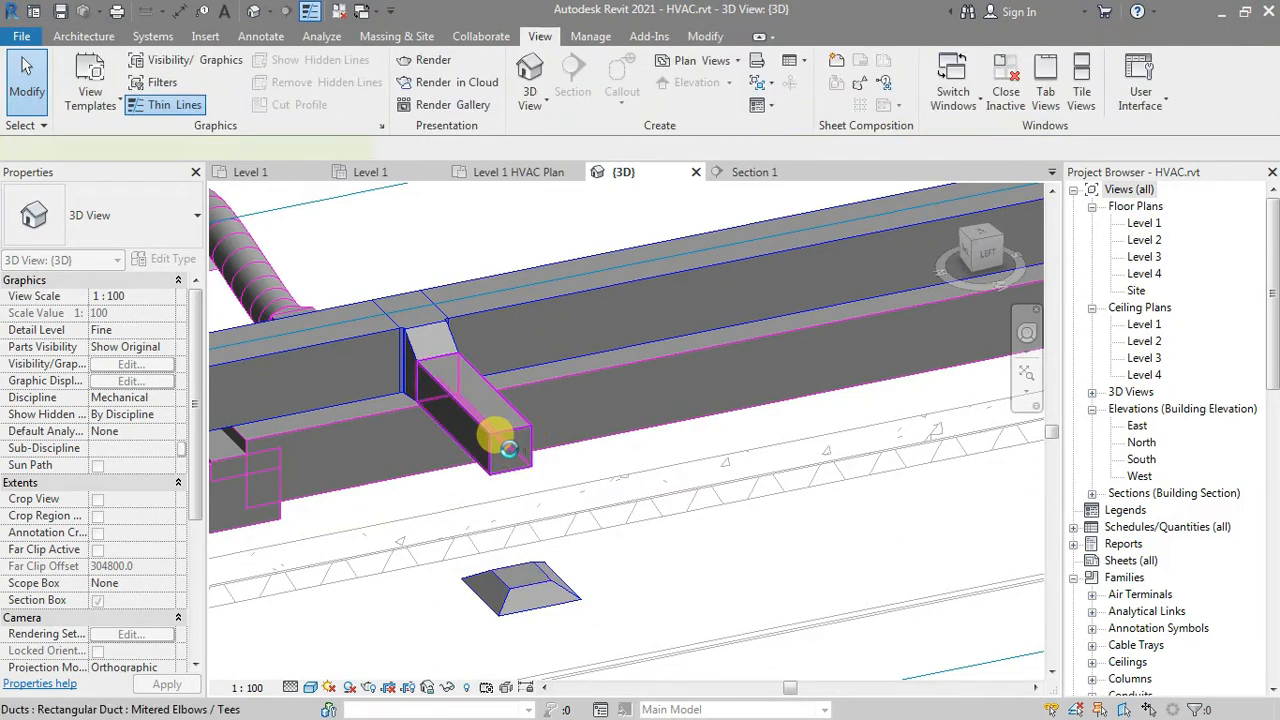
# Step: Draw a 300 mm round flex duct from the open end of the branch nearest the heat pump to the supply diffuser below it
pyautogui.click(510, 455)
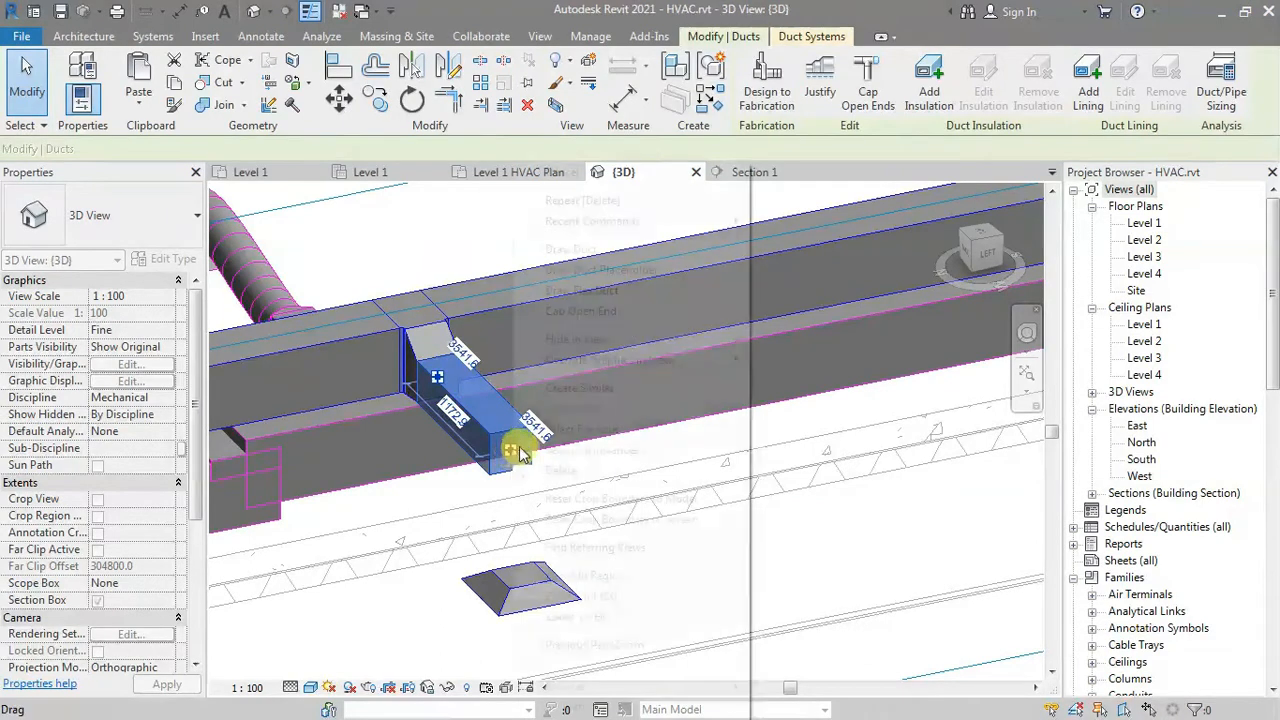
pyautogui.rightClick(513, 452)
pyautogui.click(600, 293)
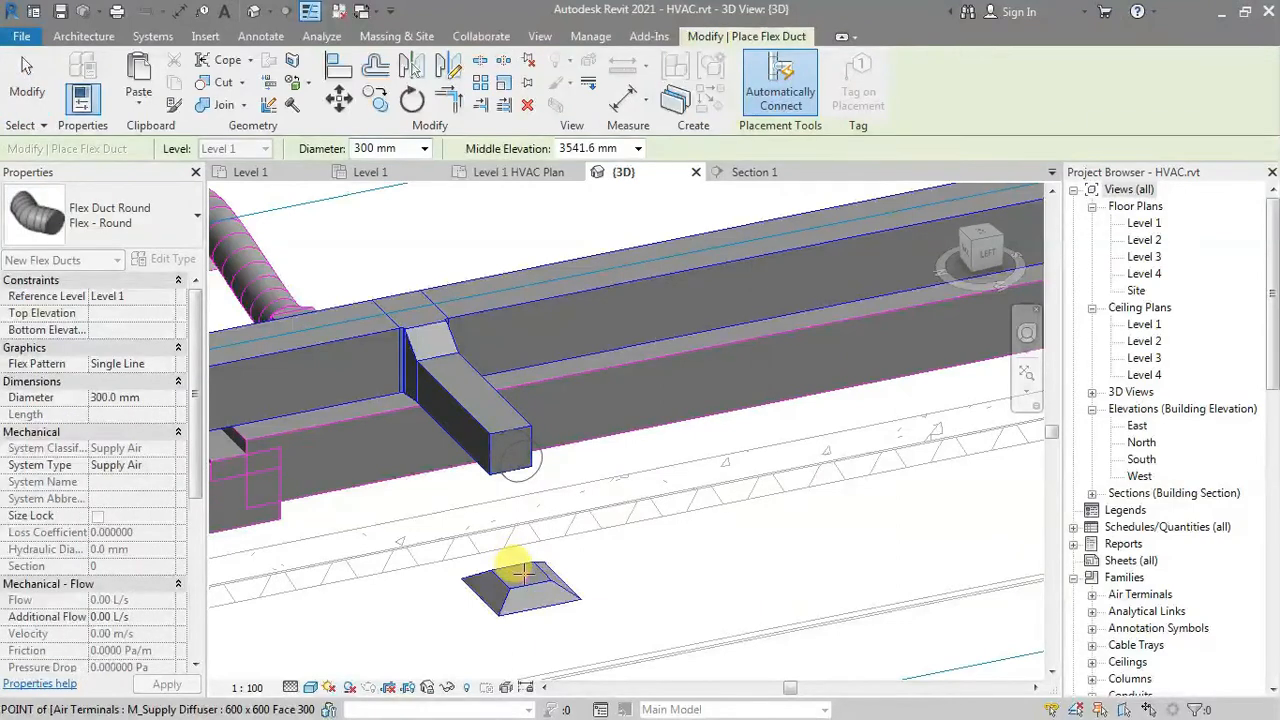
pyautogui.click(521, 573)
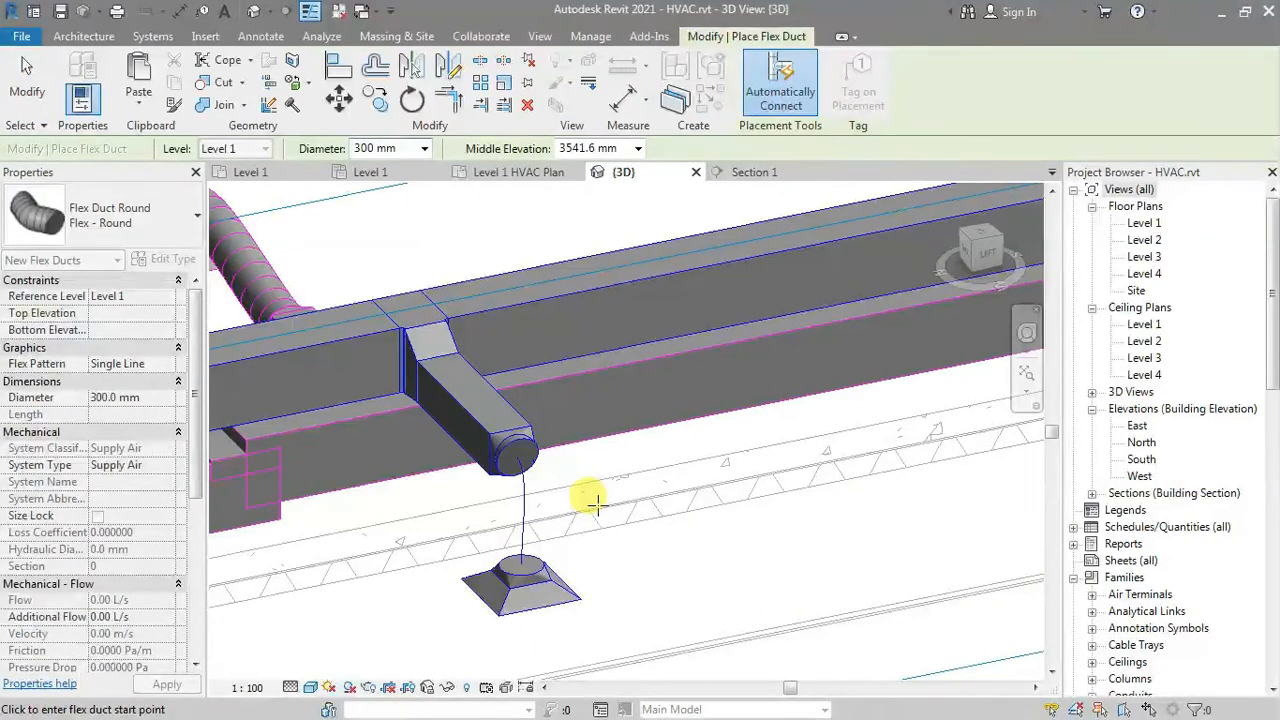
pyautogui.click(525, 437)
pyautogui.press('Escape')
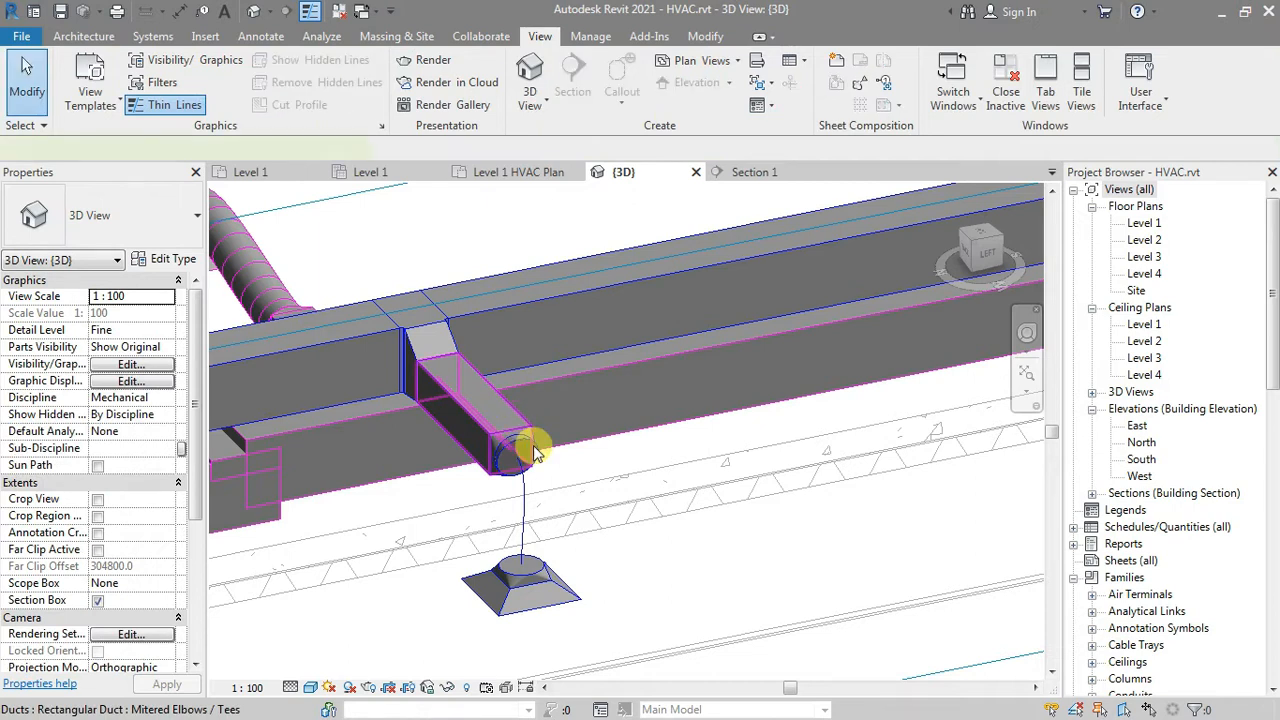
pyautogui.press('Escape')
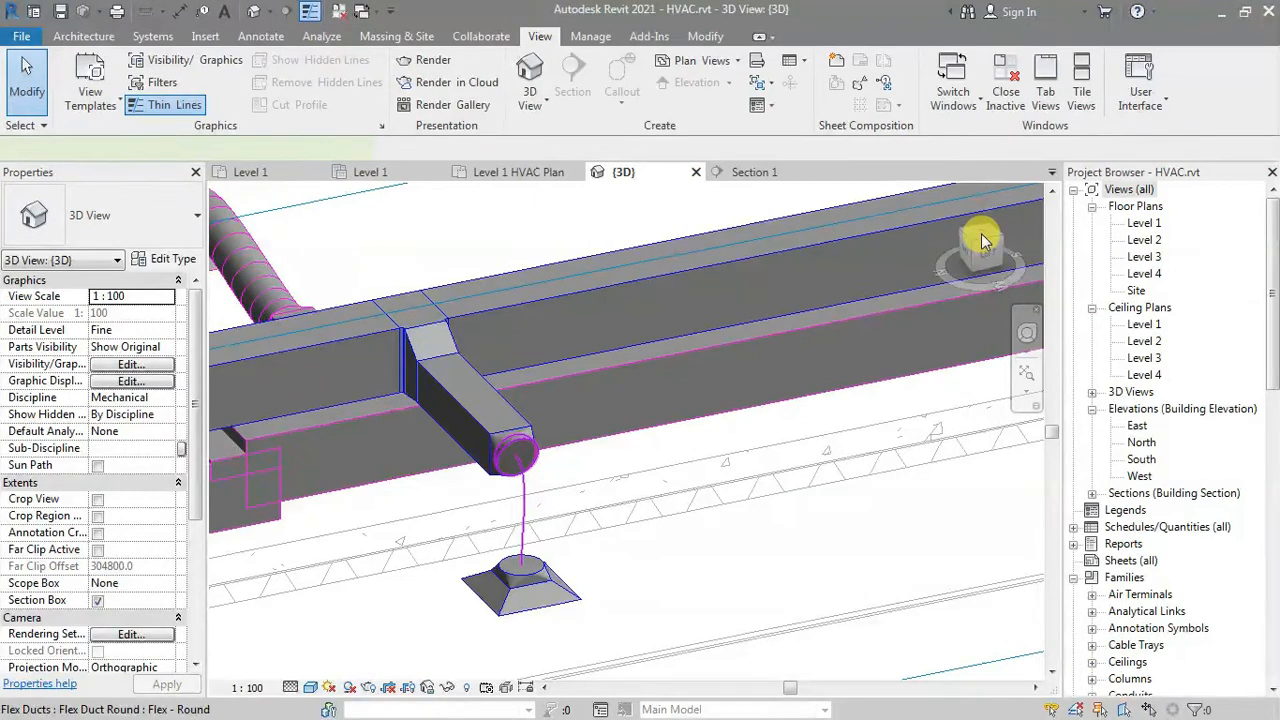
# Step: From the top view, move the rectangular-to-round transition back along the branch, clear of the diffuser, to lengthen the flex duct
pyautogui.click(981, 236)
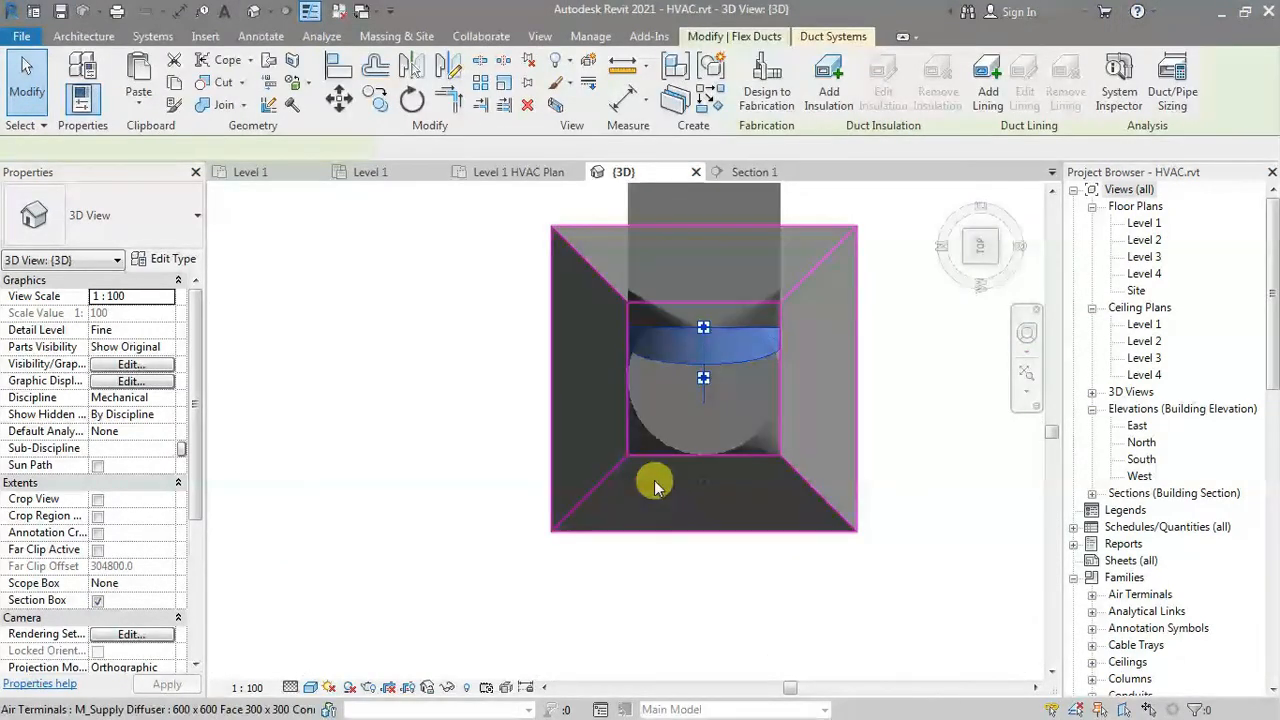
pyautogui.click(747, 380)
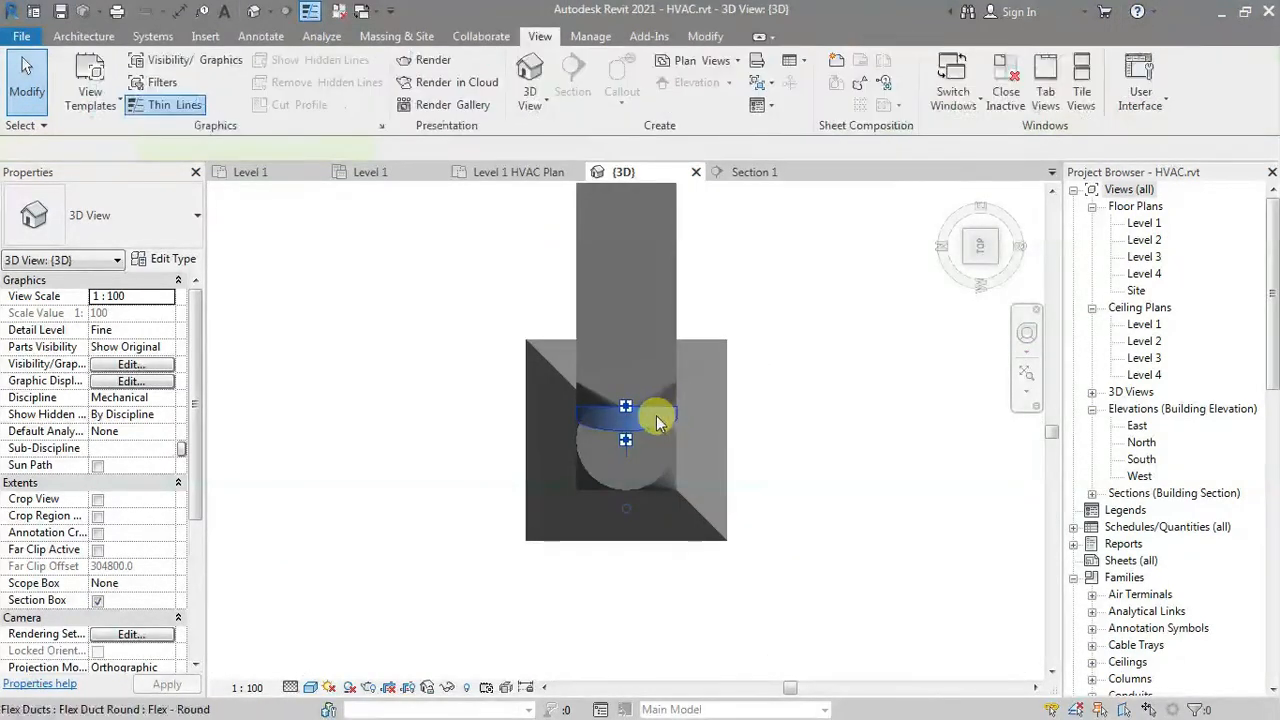
pyautogui.click(760, 453)
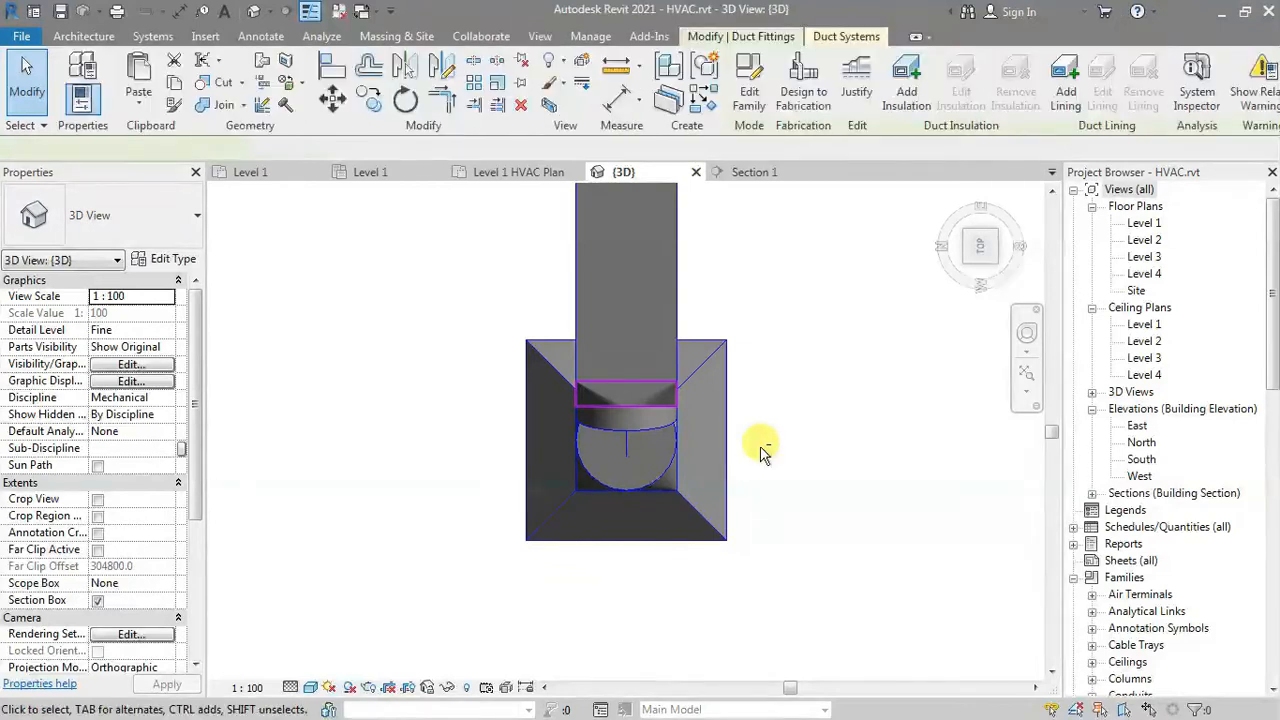
pyautogui.keyDown('shift'); pyautogui.moveTo(730, 493); pyautogui.dragTo(765, 470, button='middle'); pyautogui.keyUp('shift')
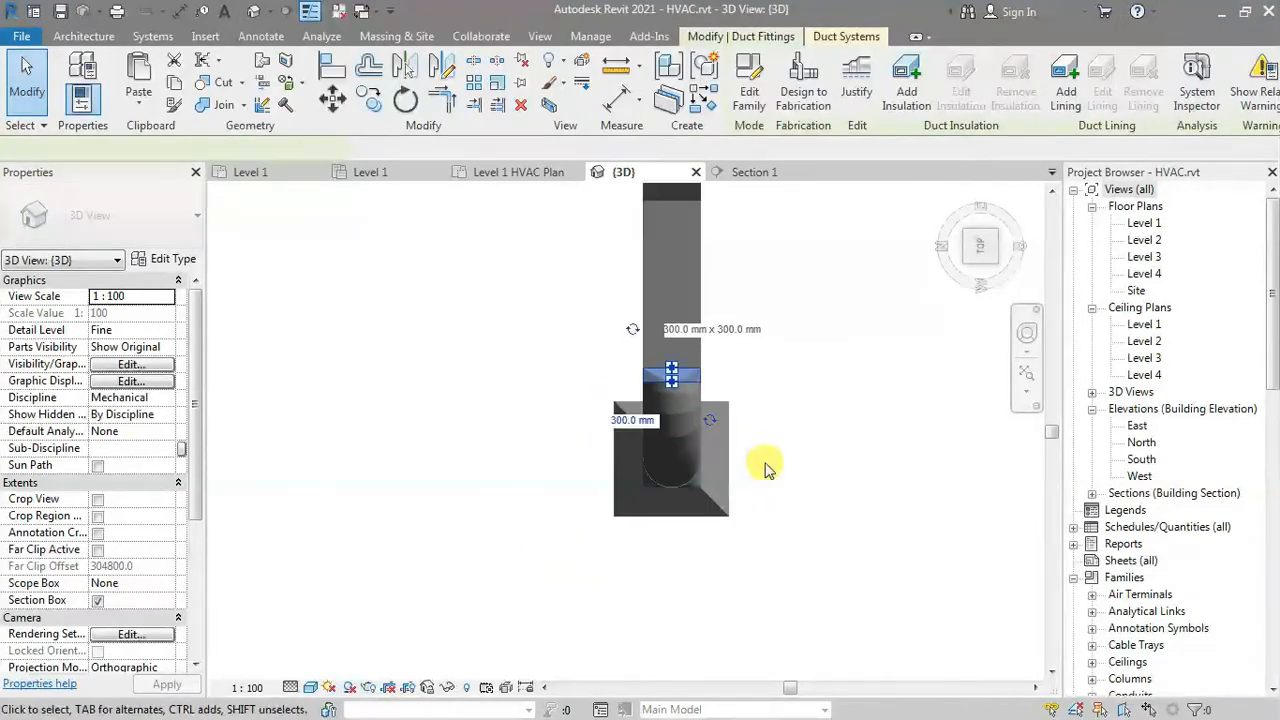
pyautogui.keyDown('shift'); pyautogui.moveTo(650, 550); pyautogui.dragTo(777, 379, button='middle'); pyautogui.keyUp('shift')
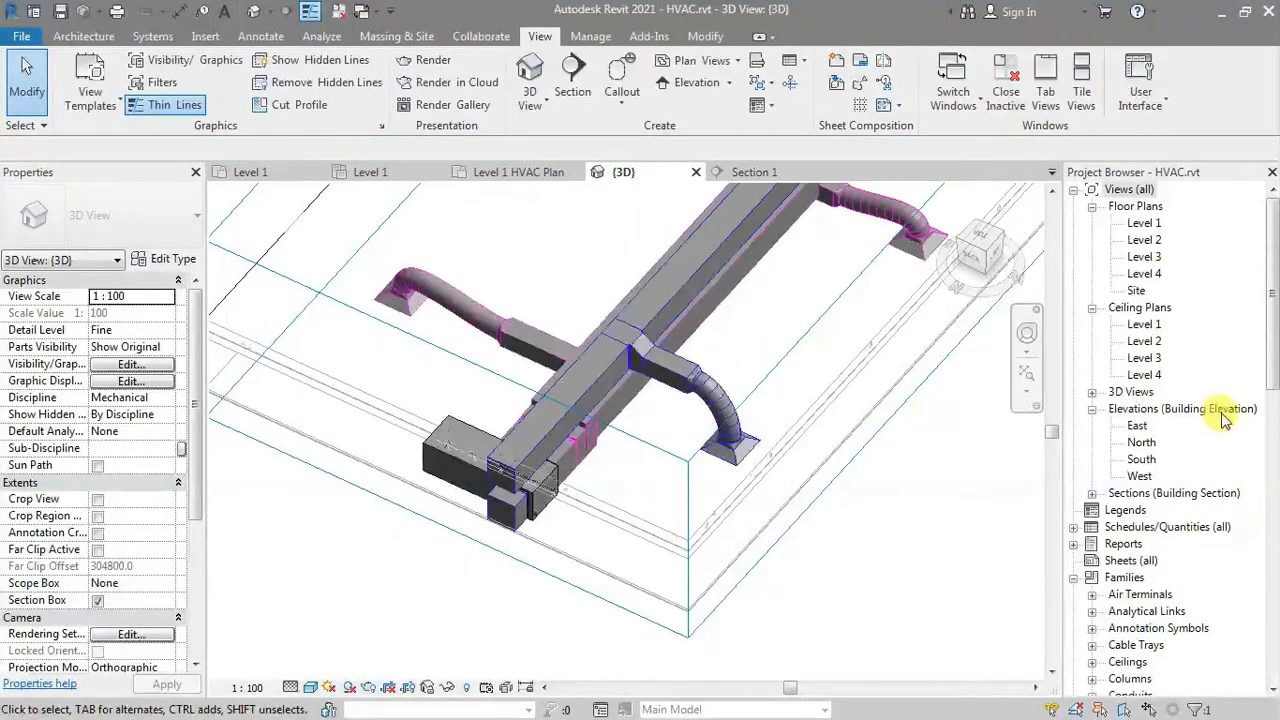
pyautogui.moveTo(843, 500); pyautogui.dragTo(731, 523, button='middle')
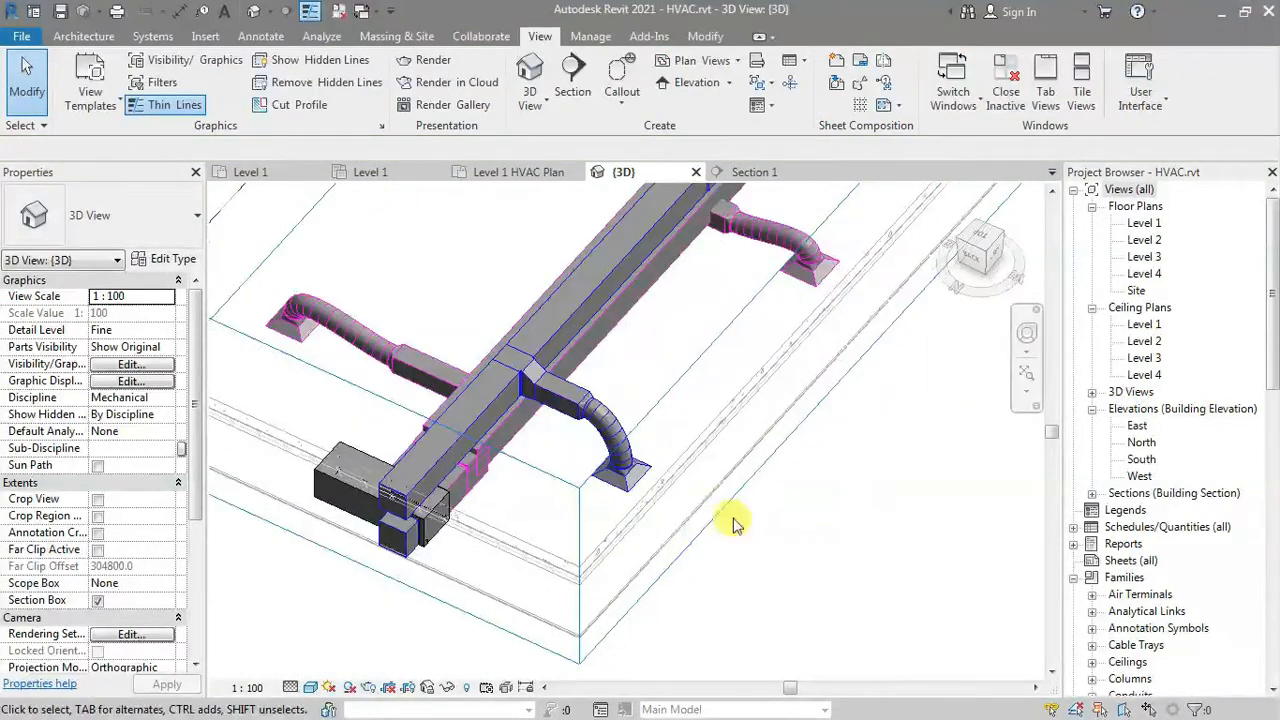
pyautogui.scroll(-2, 731, 523)
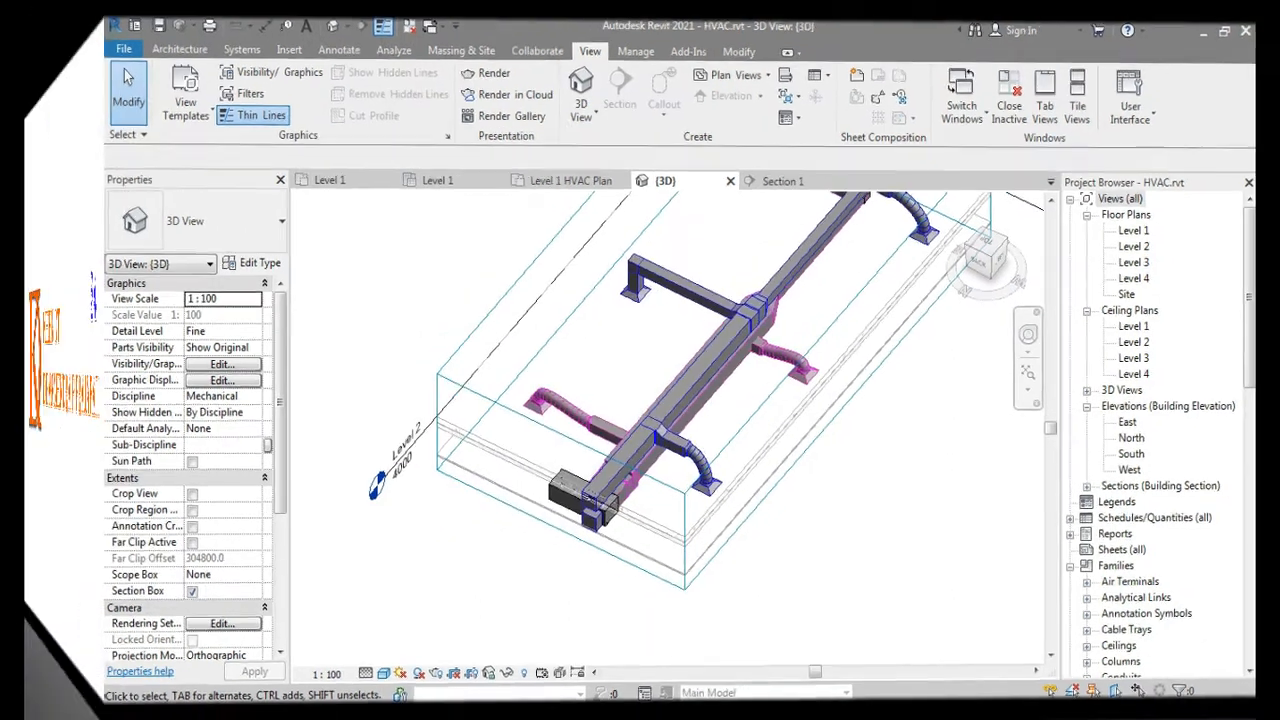